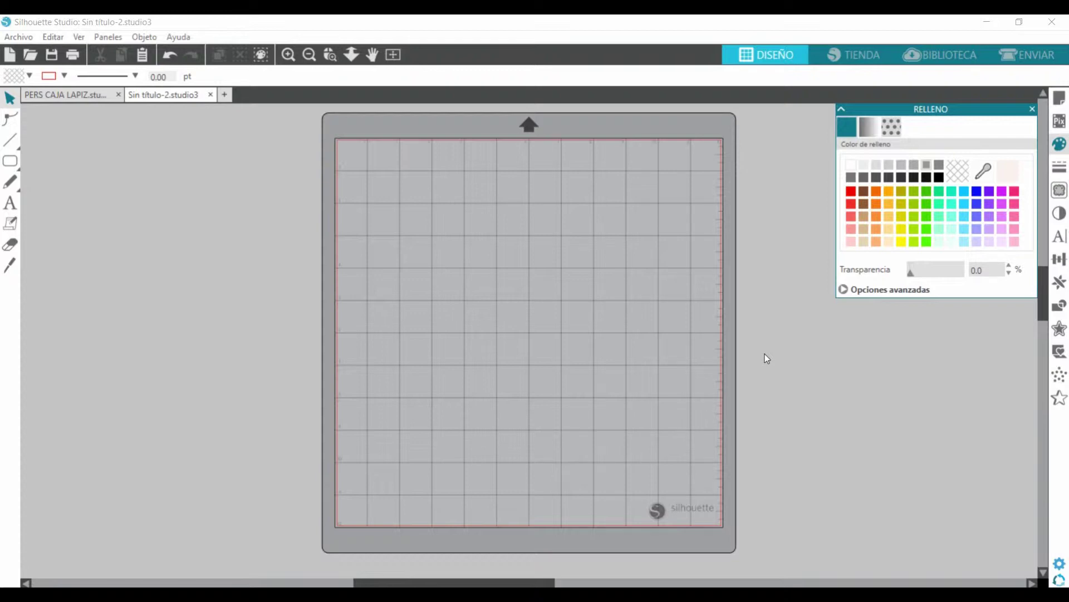
Step: Draw a rounded rectangle about 219 × 89 mm on the upper part of the mat
click(10, 161)
drag(405, 212, 684, 324)
click(10, 98)
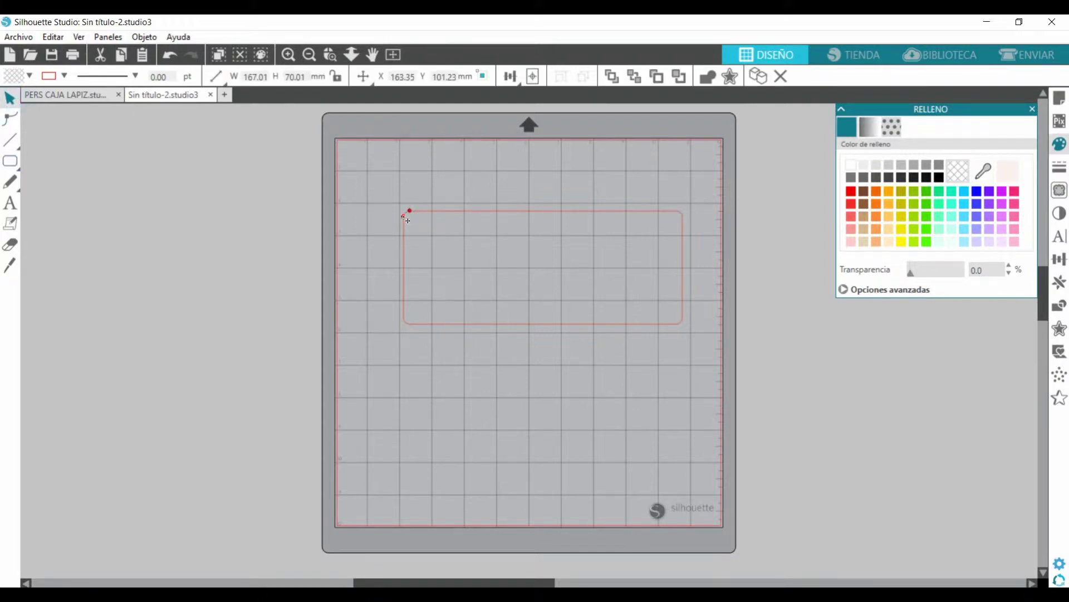
click(569, 252)
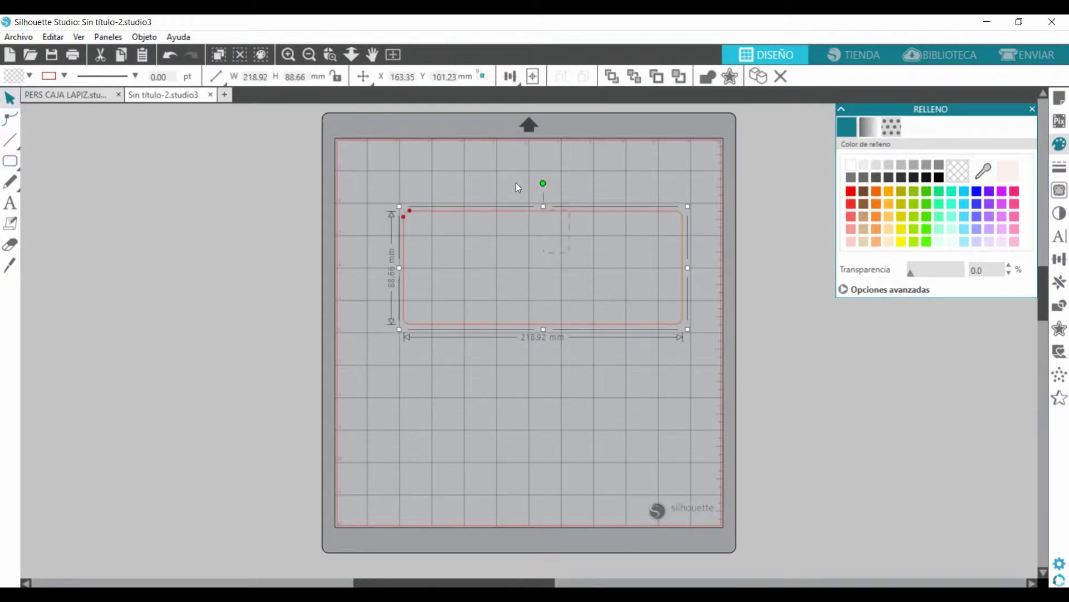
Step: Set the rounded rectangle's width to 167 mm and its height to 70 mm
click(253, 75)
mouse_move(226, 84)
click(241, 74)
text(167)
key(Return)
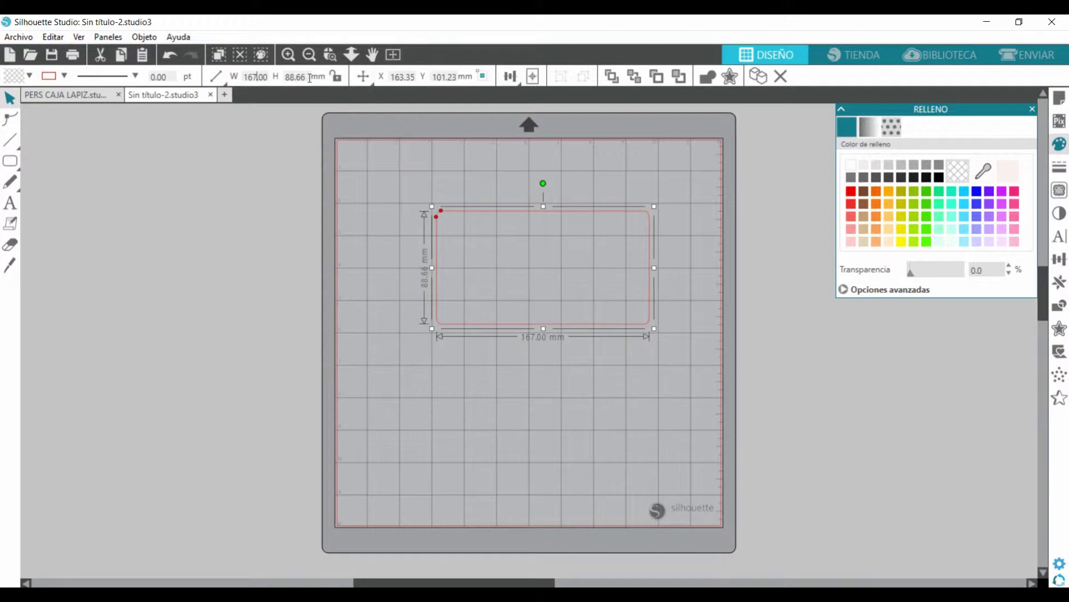
click(282, 81)
text(70)
key(Return)
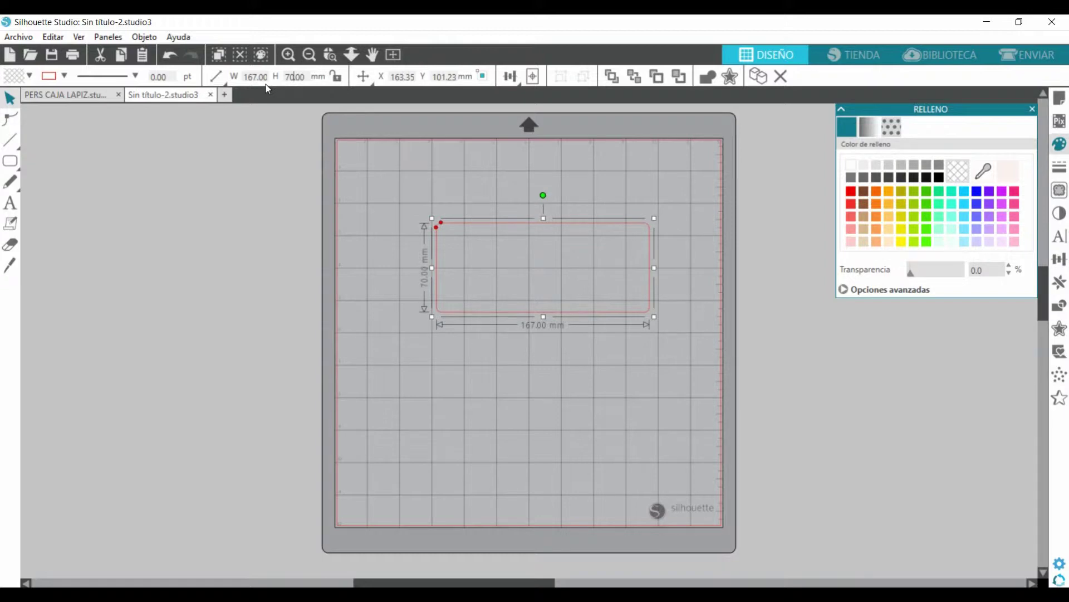
Step: Move the rounded rectangle up and to the left, near the mat's upper-left corner
click(525, 396)
drag(654, 409, 499, 178)
drag(514, 222, 455, 194)
click(441, 323)
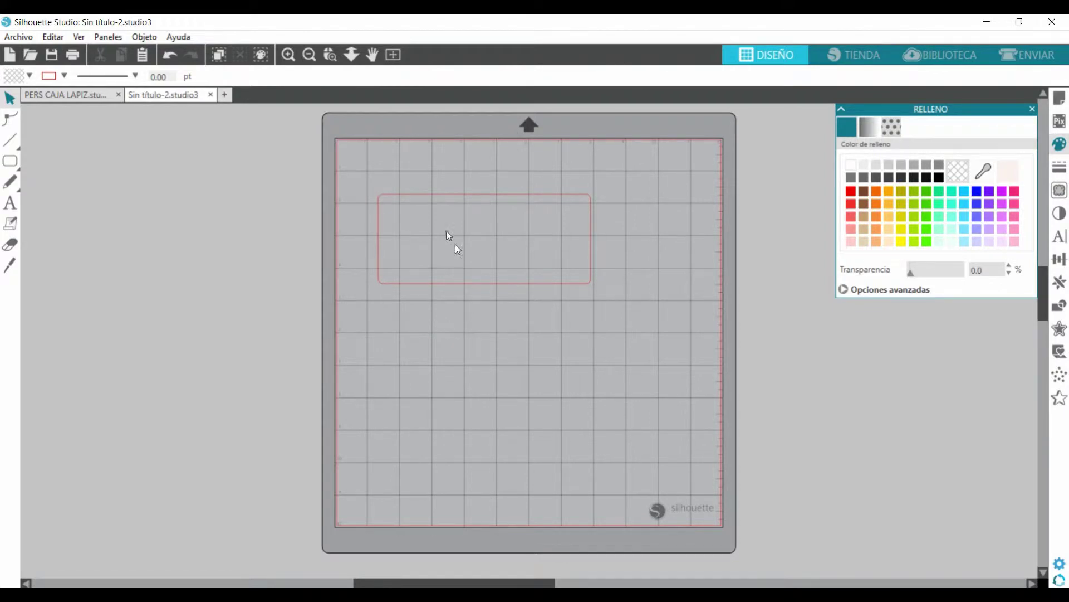
Step: Uncover the desktop icons by reducing the design window, minimising the windows behind it and moving it aside
click(1020, 22)
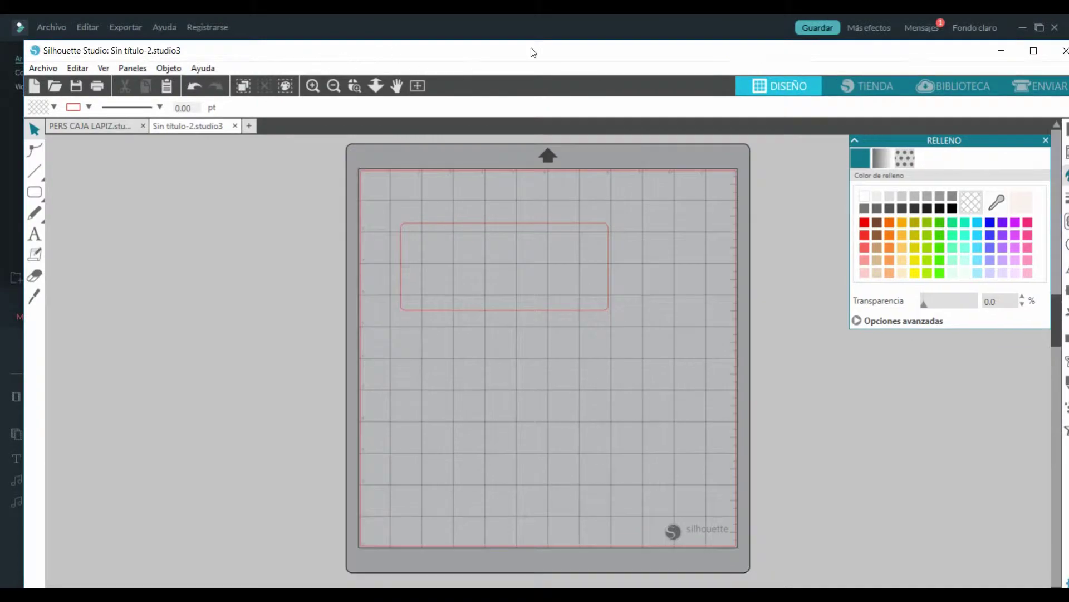
click(1025, 28)
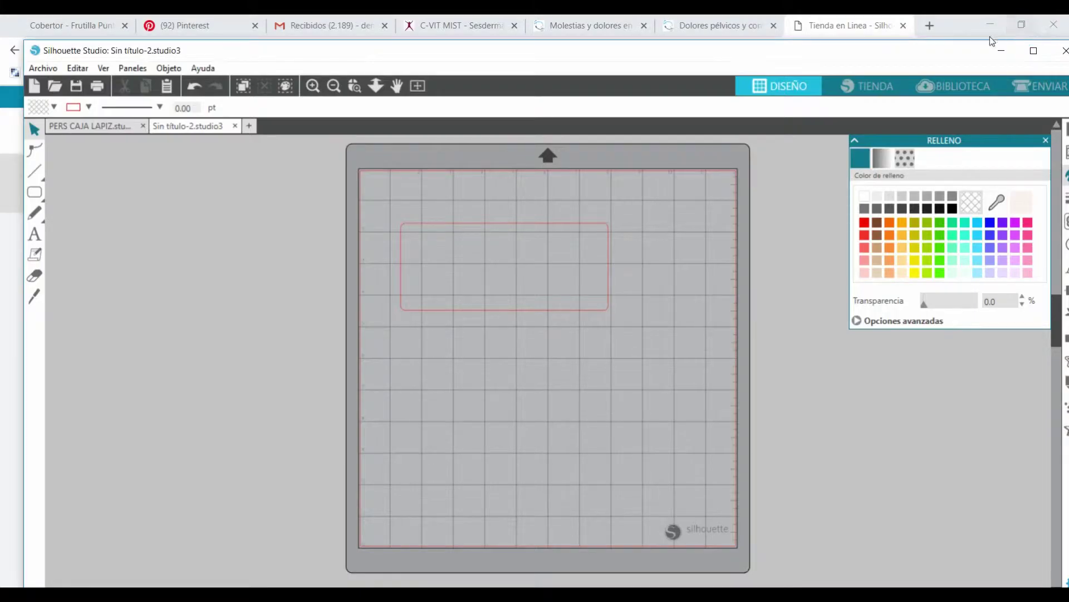
click(997, 30)
click(990, 26)
click(990, 26)
drag(462, 53, 820, 49)
click(237, 103)
click(786, 101)
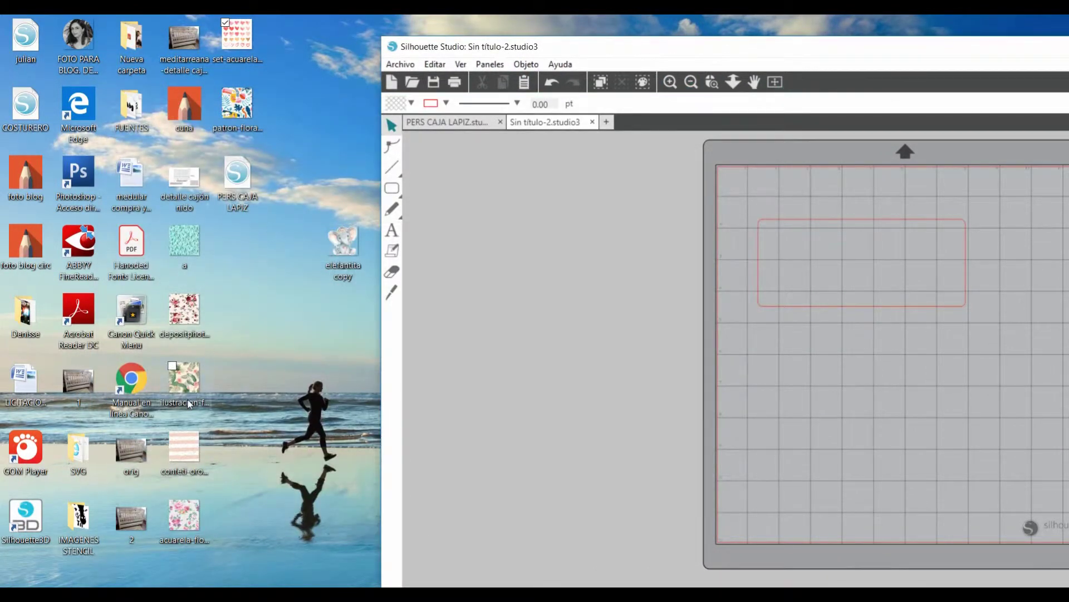
Step: Import the pink-striped gold confetti image from the desktop and place it over the rounded rectangle in the maximised window
drag(174, 441, 937, 440)
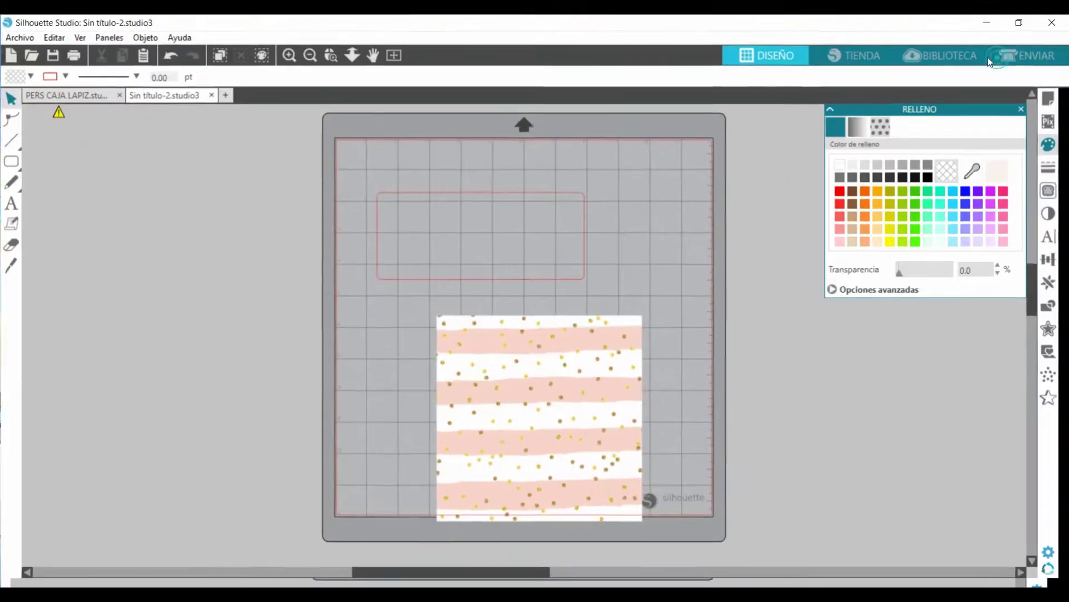
double_click(989, 56)
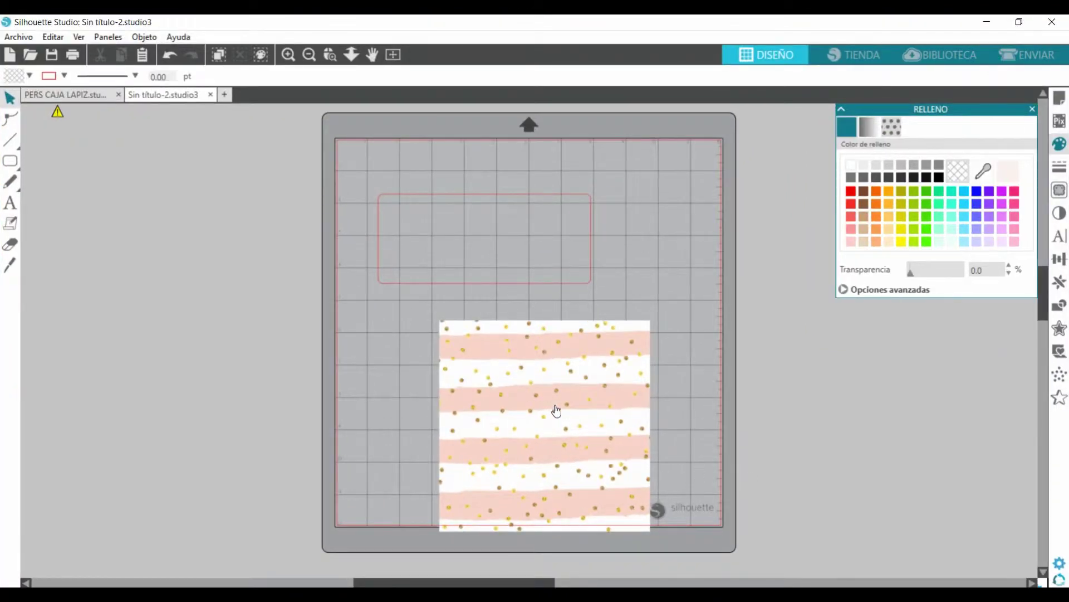
drag(556, 406, 477, 278)
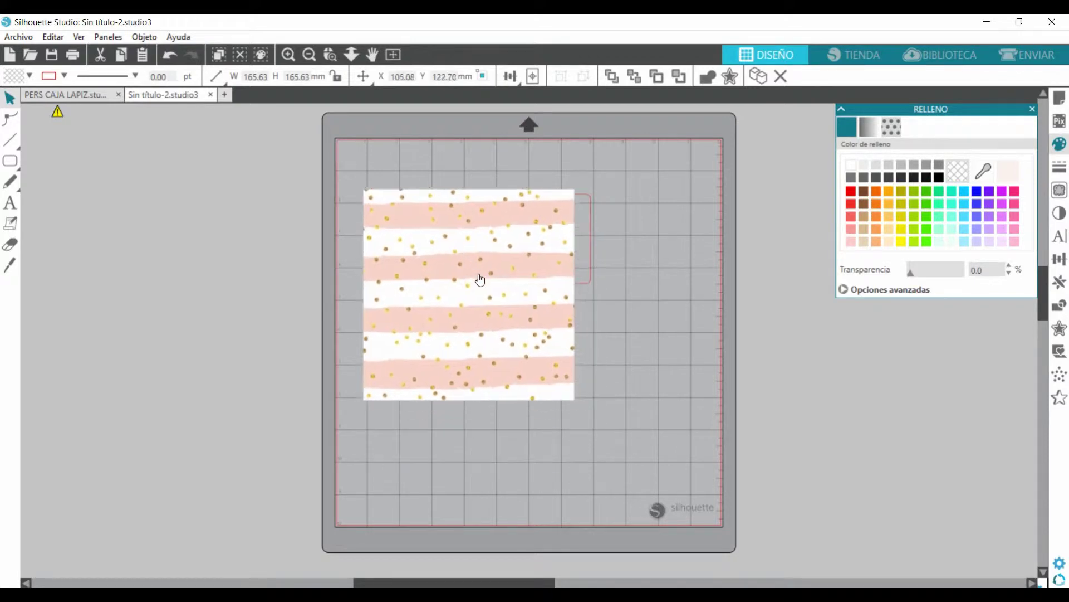
Step: Send the striped confetti image backward, behind the rounded rectangle
click(587, 275)
click(479, 260)
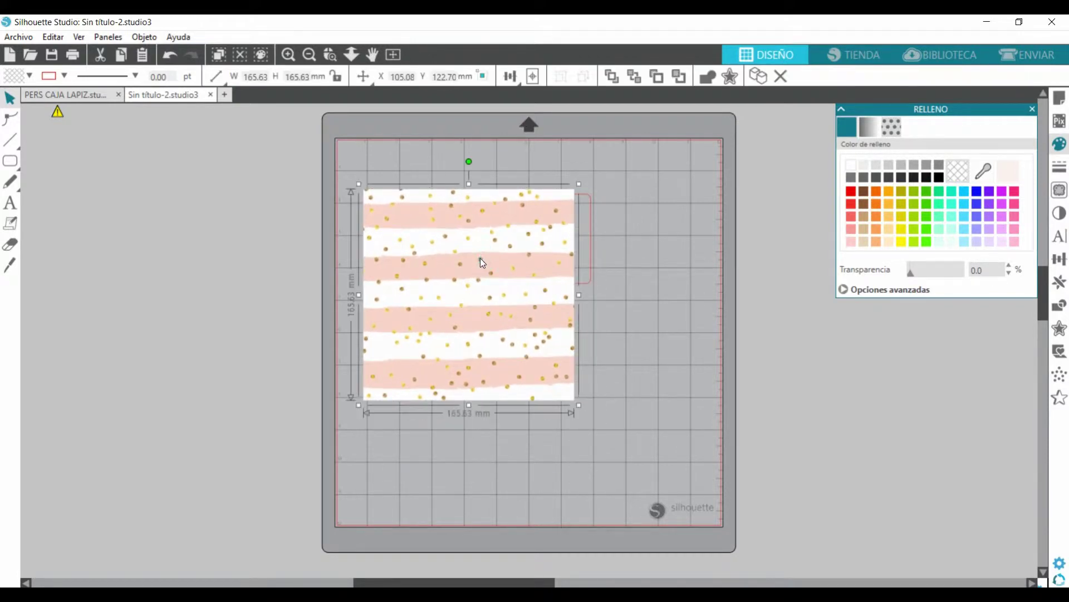
right_click(480, 258)
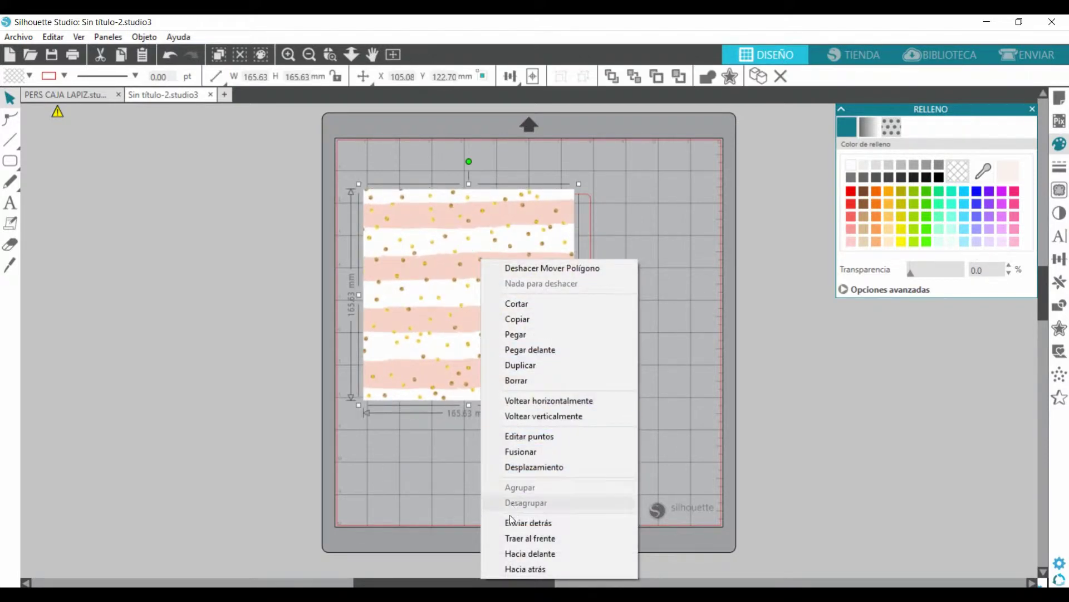
click(519, 568)
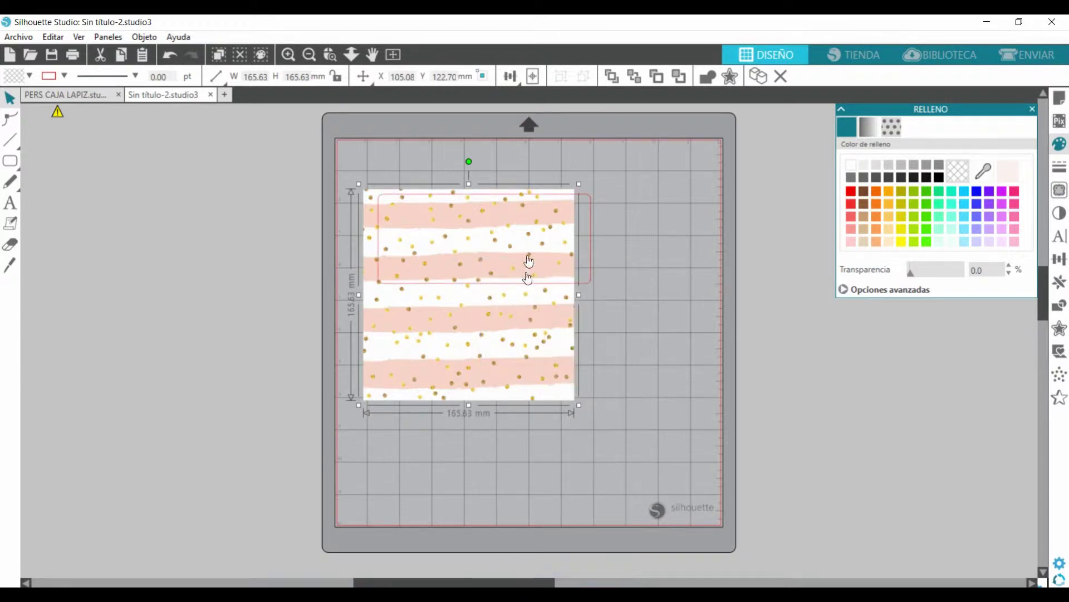
Step: Reposition the striped image and enlarge it to about 175 mm square so it extends past the rectangle's edges
drag(509, 337, 522, 301)
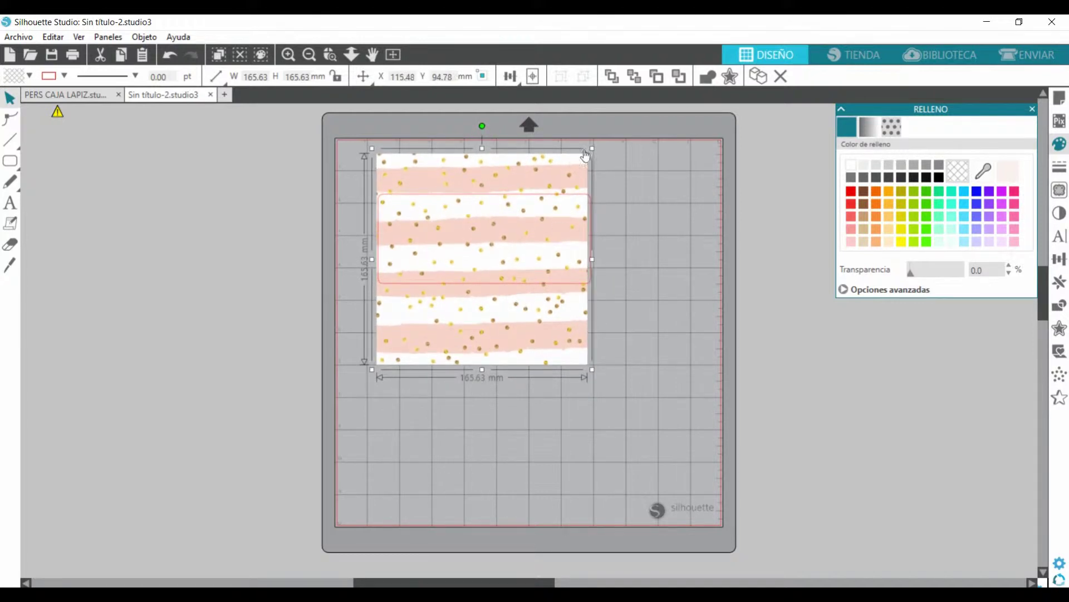
drag(591, 369, 604, 381)
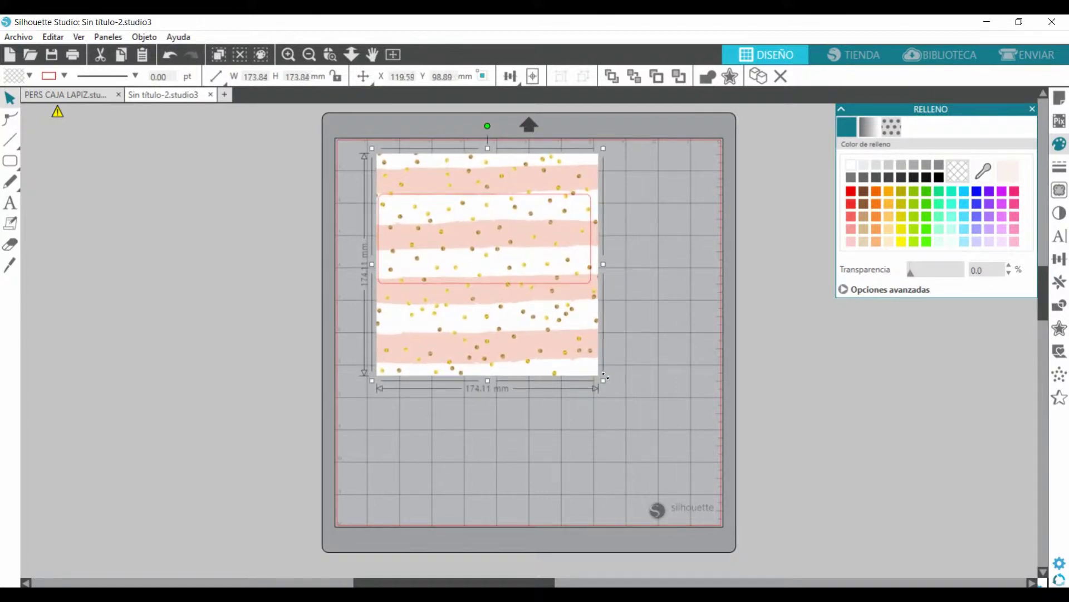
drag(561, 346, 558, 349)
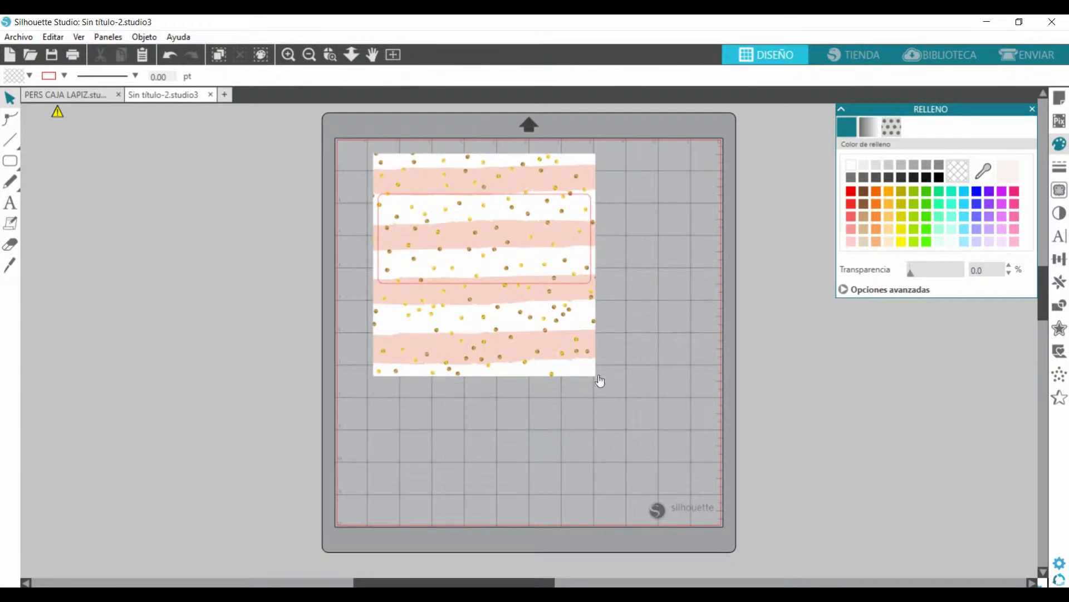
Step: Intersect the striped image with the rounded rectangle to keep only their overlap
drag(625, 417, 384, 151)
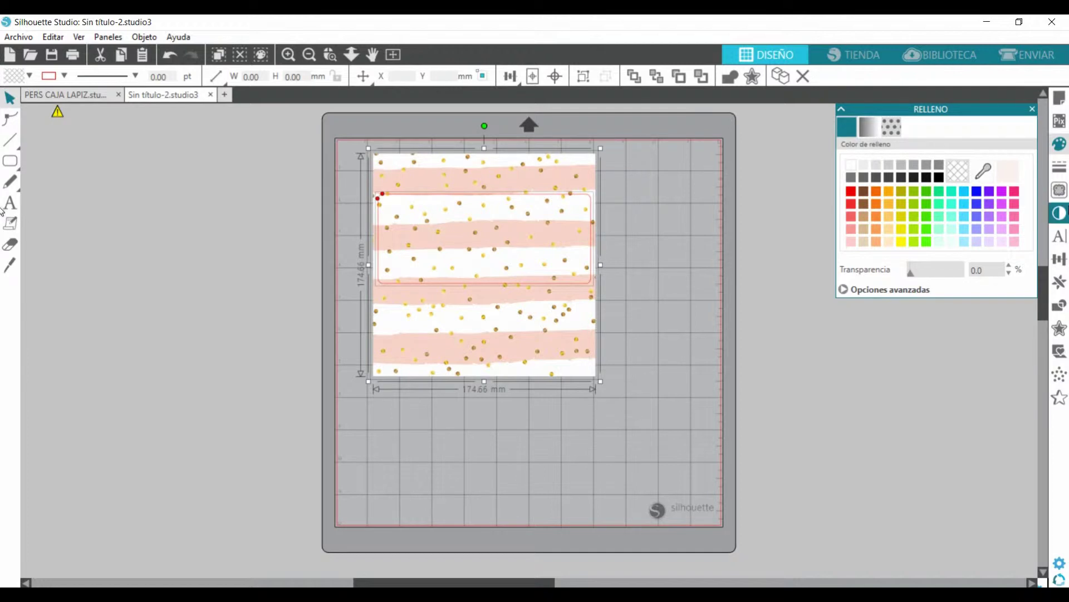
click(1059, 306)
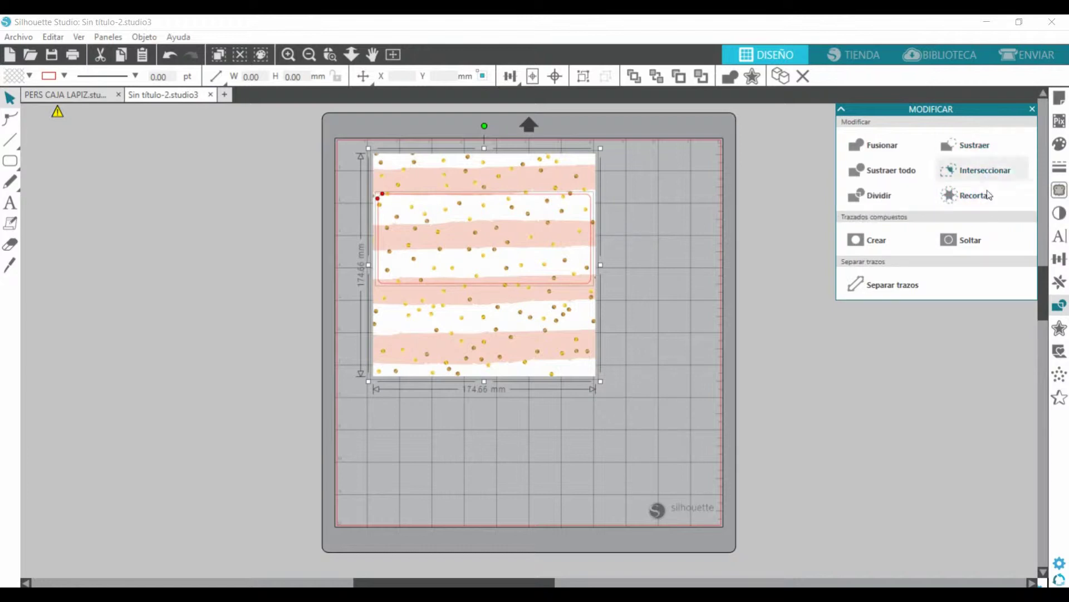
click(963, 172)
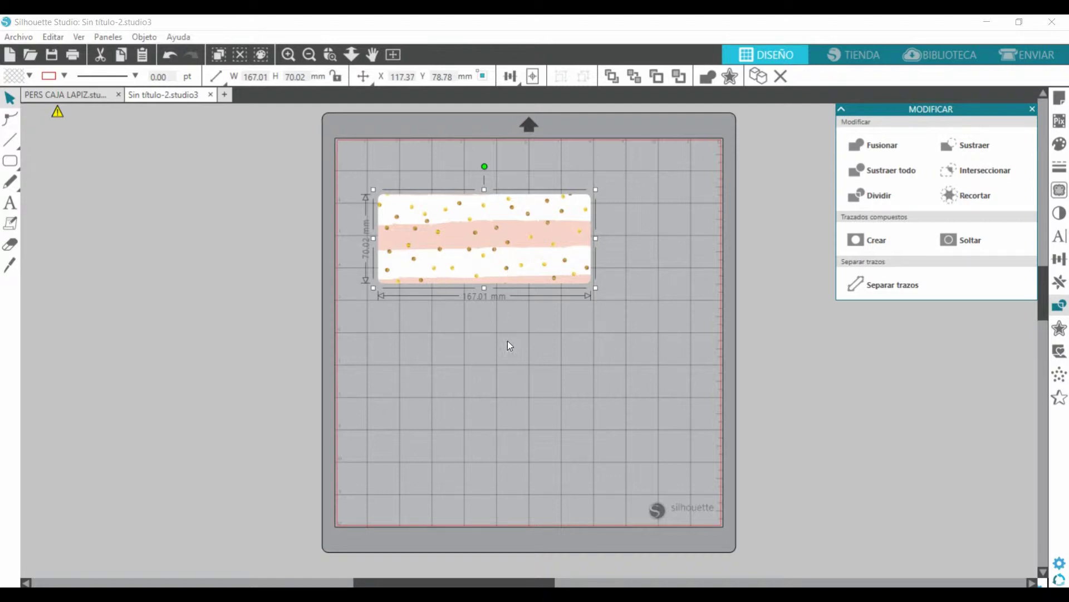
click(494, 347)
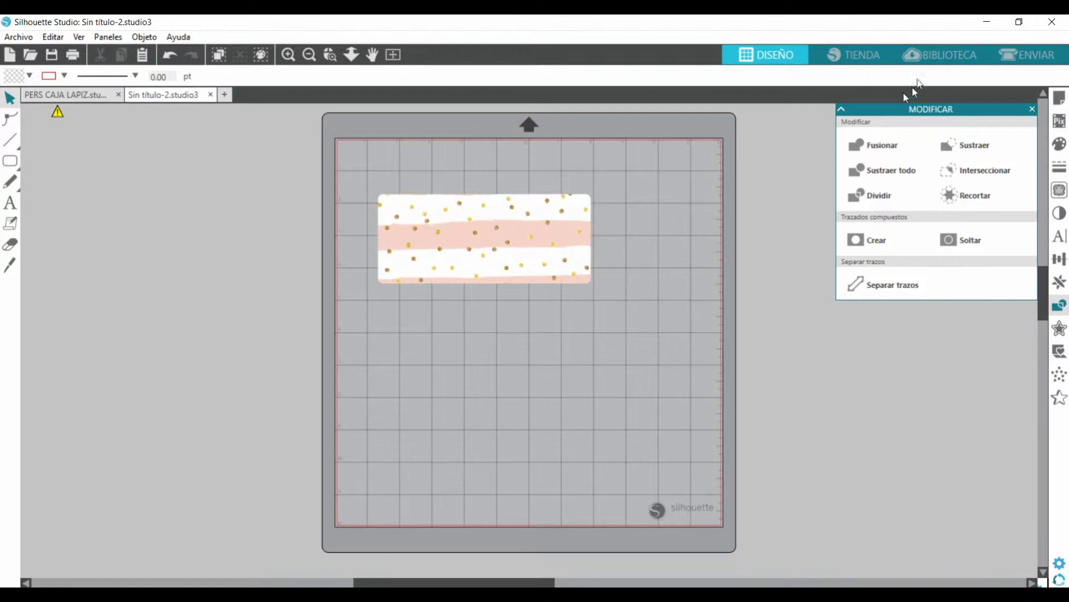
Step: Search the design library for "CAT" and add the black cats border to the mat
click(941, 55)
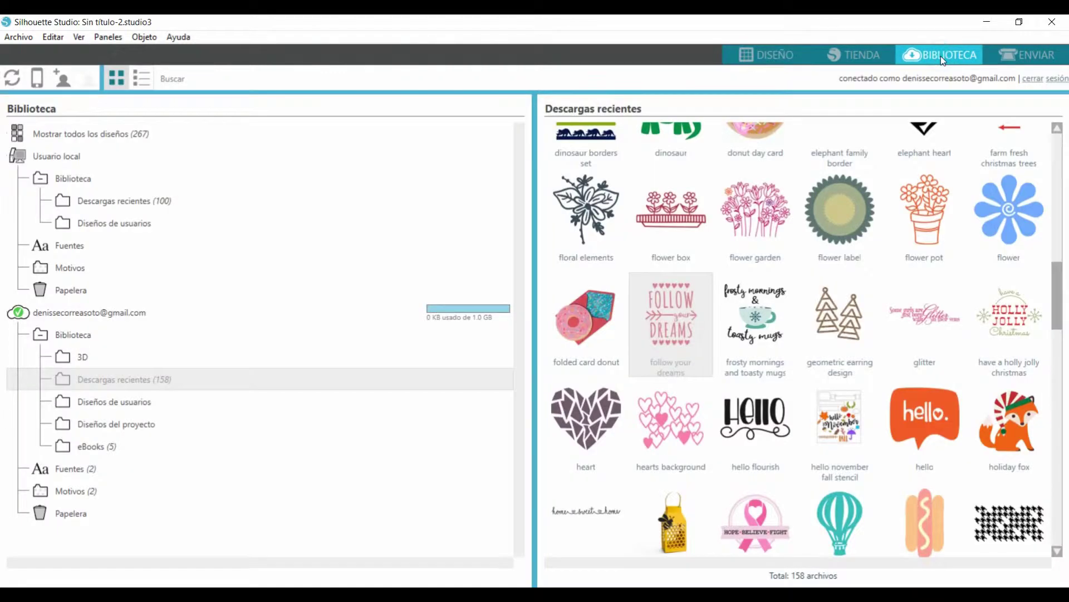
click(168, 81)
text(CA)
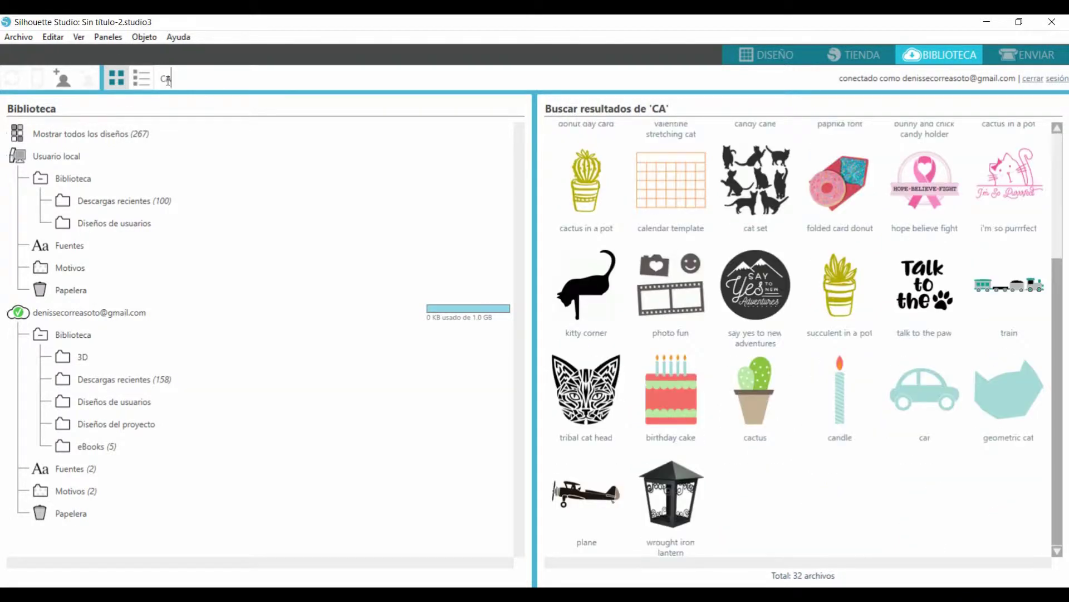
scroll(755, 246, up, 3)
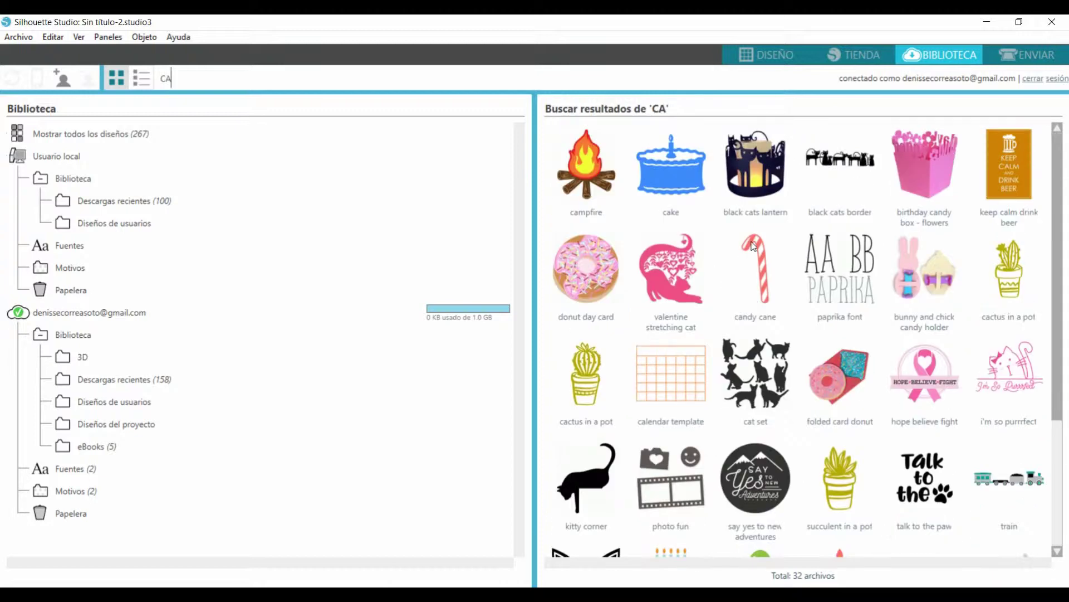
text(T)
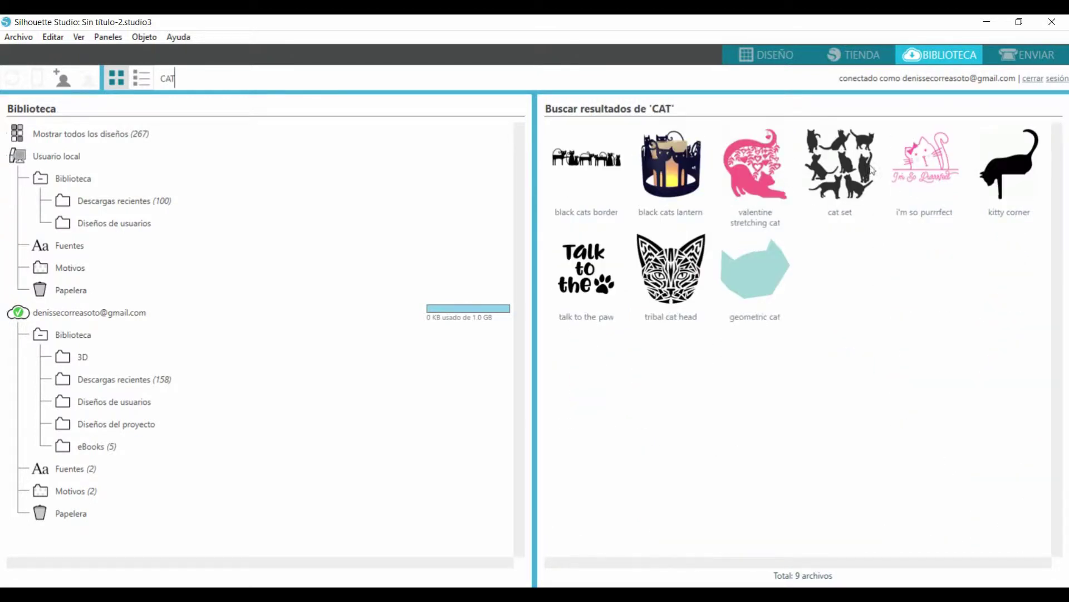
double_click(578, 161)
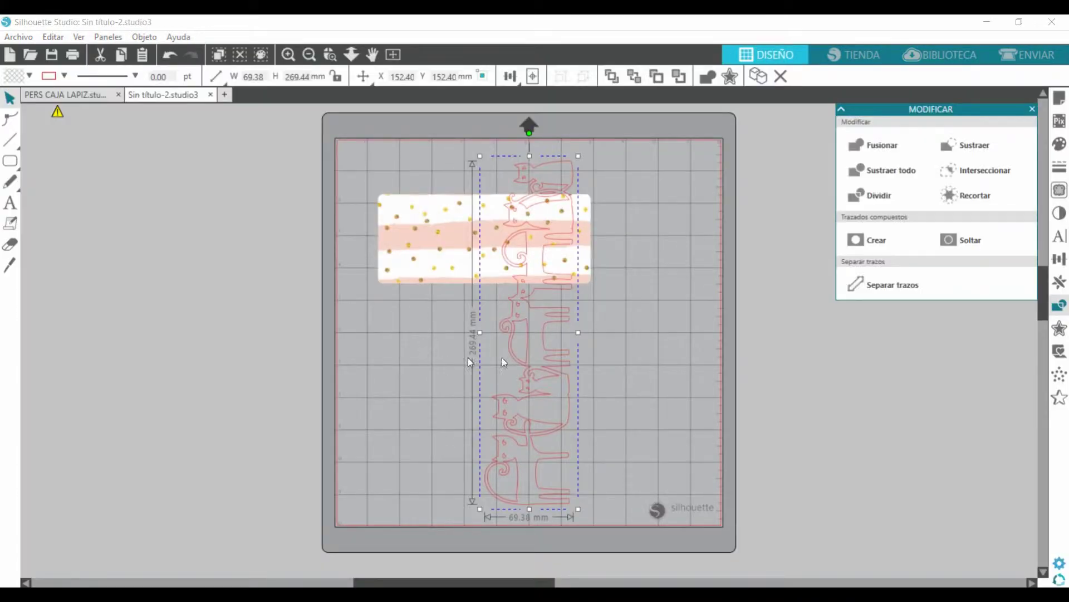
Step: Rotate the cats border to horizontal, shrink it to about 153 mm long and place it on the striped label's lower half
drag(529, 132, 706, 337)
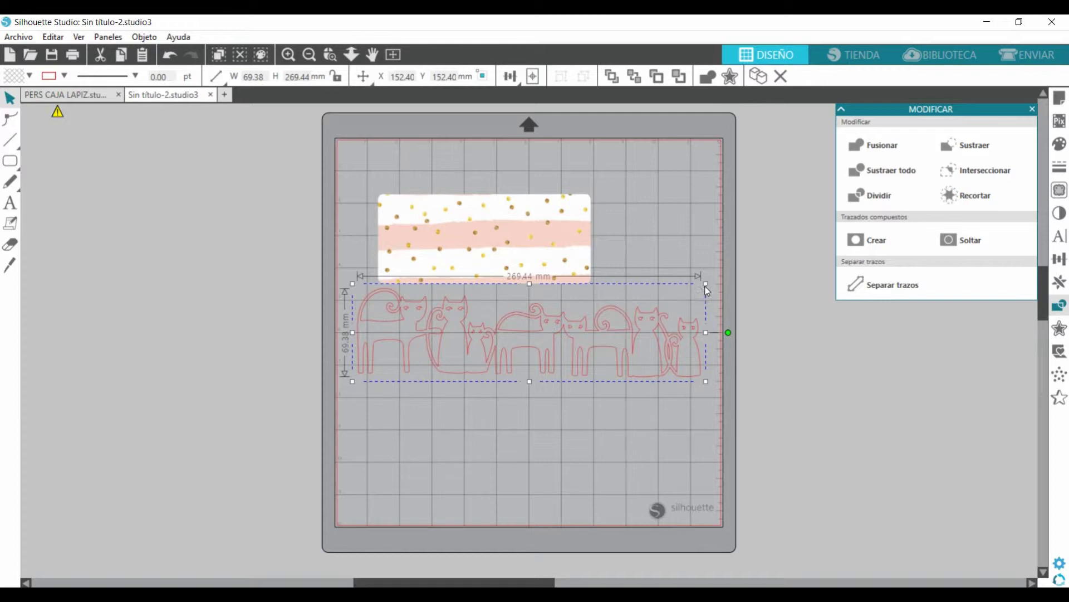
drag(705, 282, 549, 333)
drag(458, 358, 491, 244)
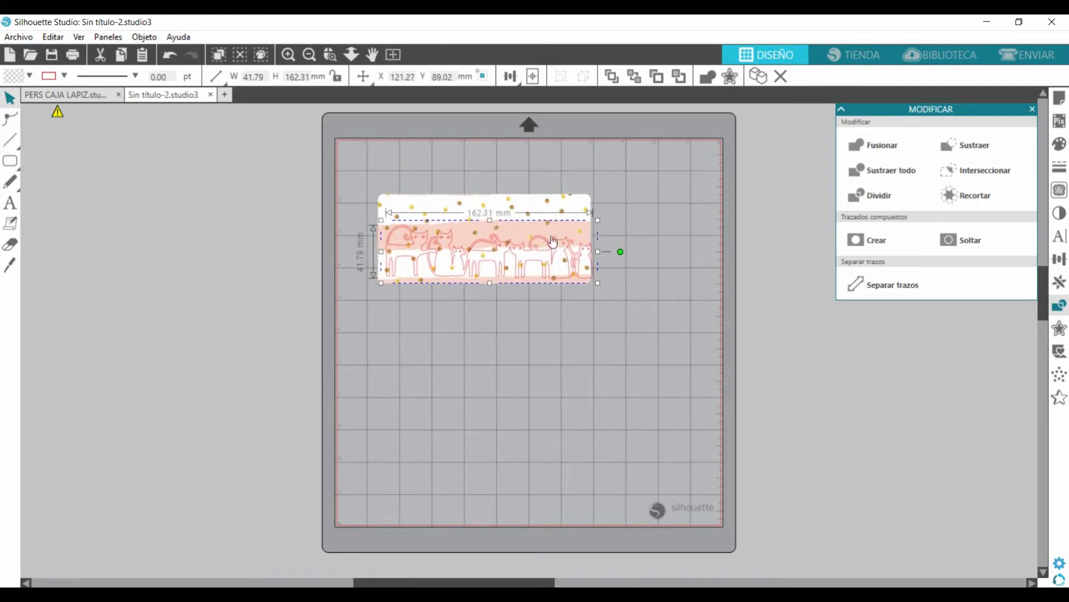
drag(598, 220, 586, 222)
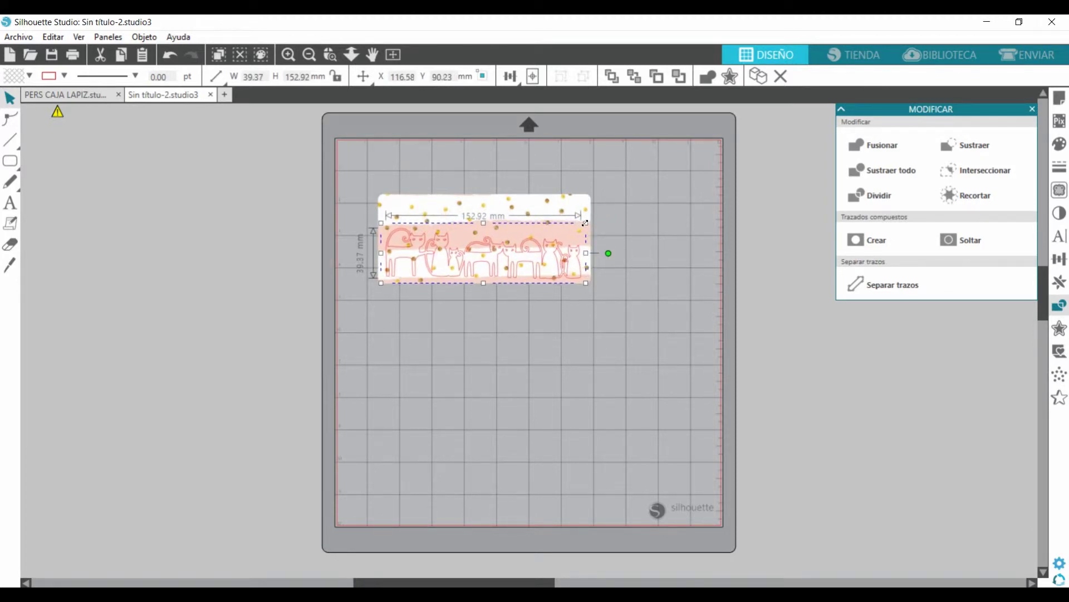
Step: Nudge the striped label slightly downward behind the cats border and clear the selection
drag(486, 265, 486, 266)
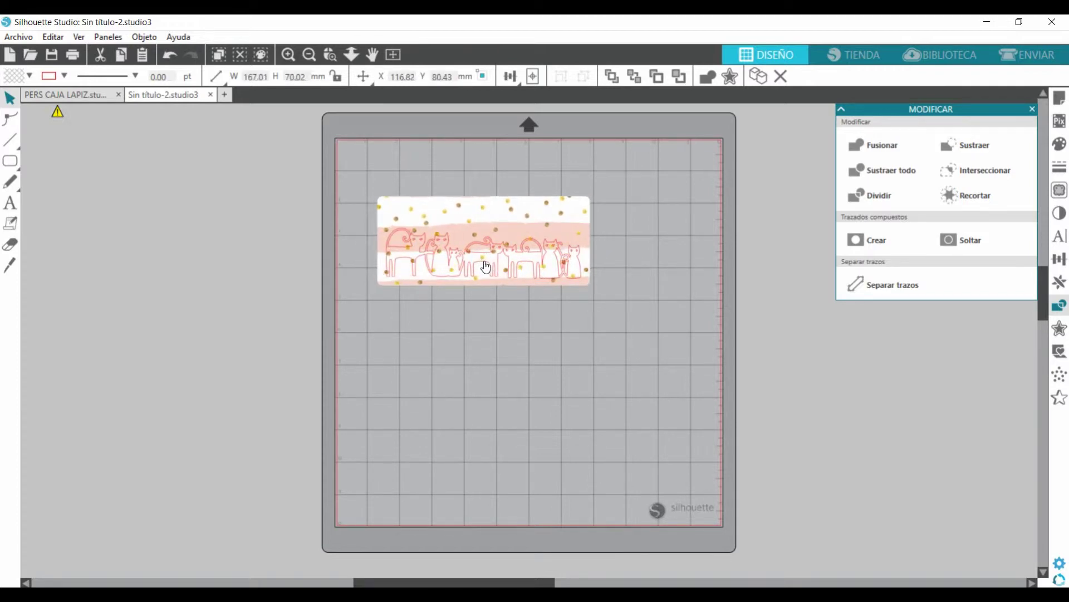
click(512, 298)
click(495, 256)
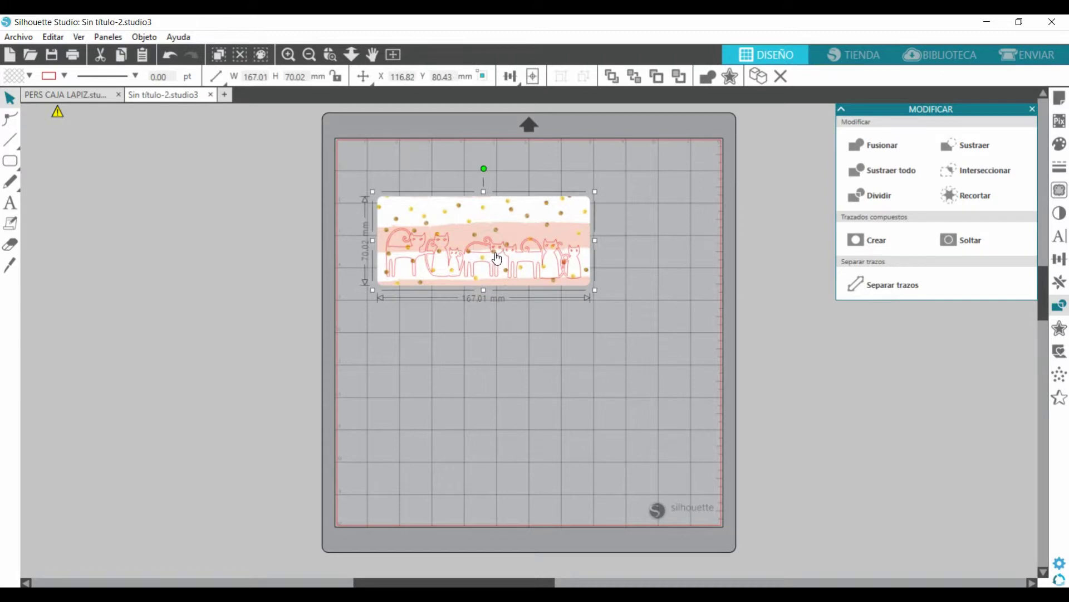
click(497, 343)
click(425, 281)
click(411, 343)
Step: Fill the cats border with a solid medium grey
click(331, 54)
drag(394, 191, 537, 306)
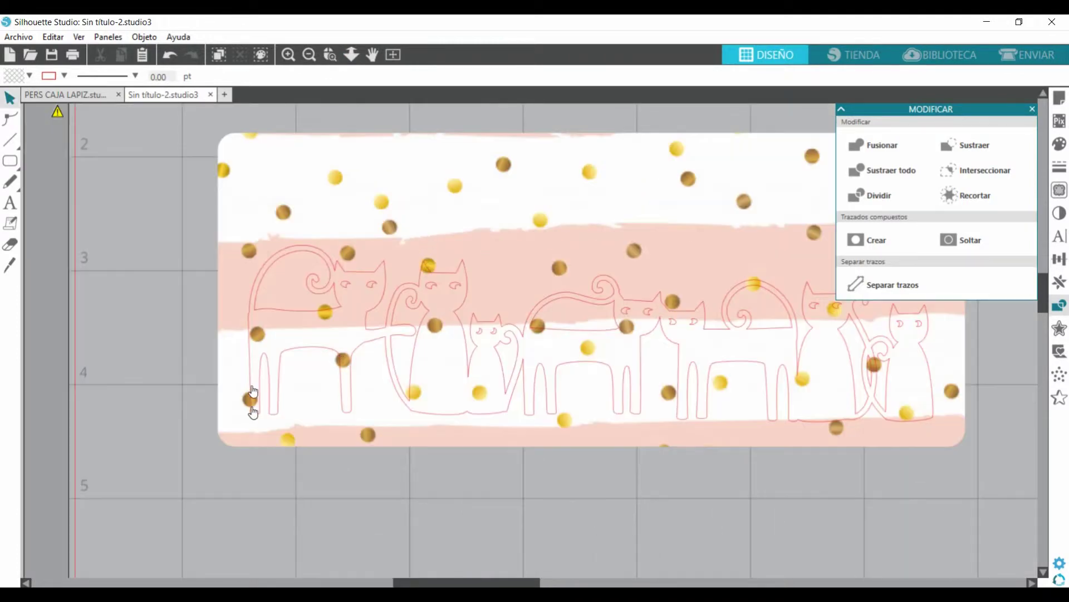
click(300, 311)
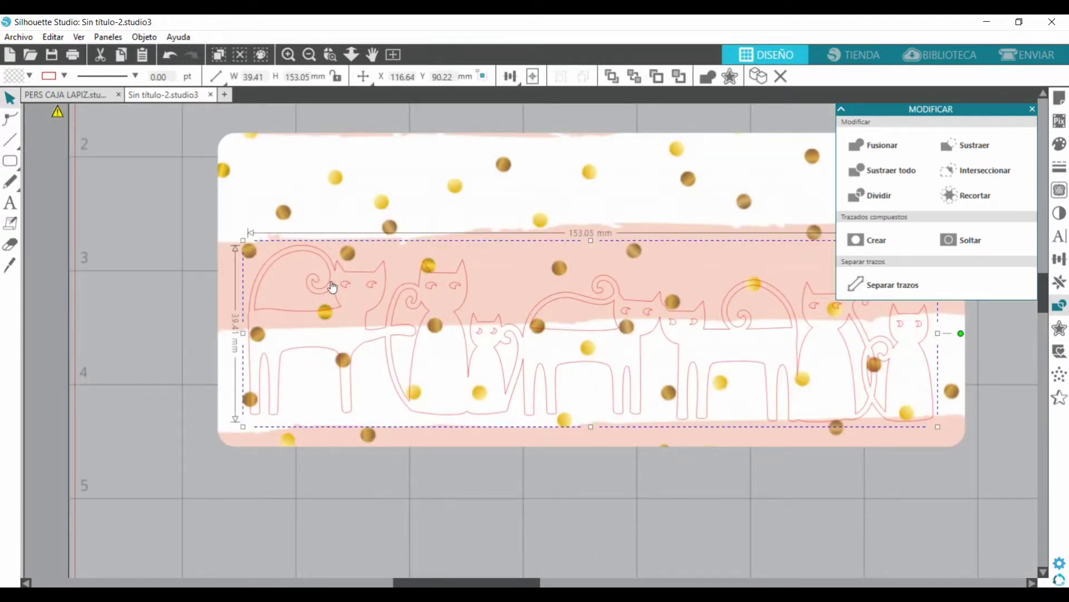
click(1059, 144)
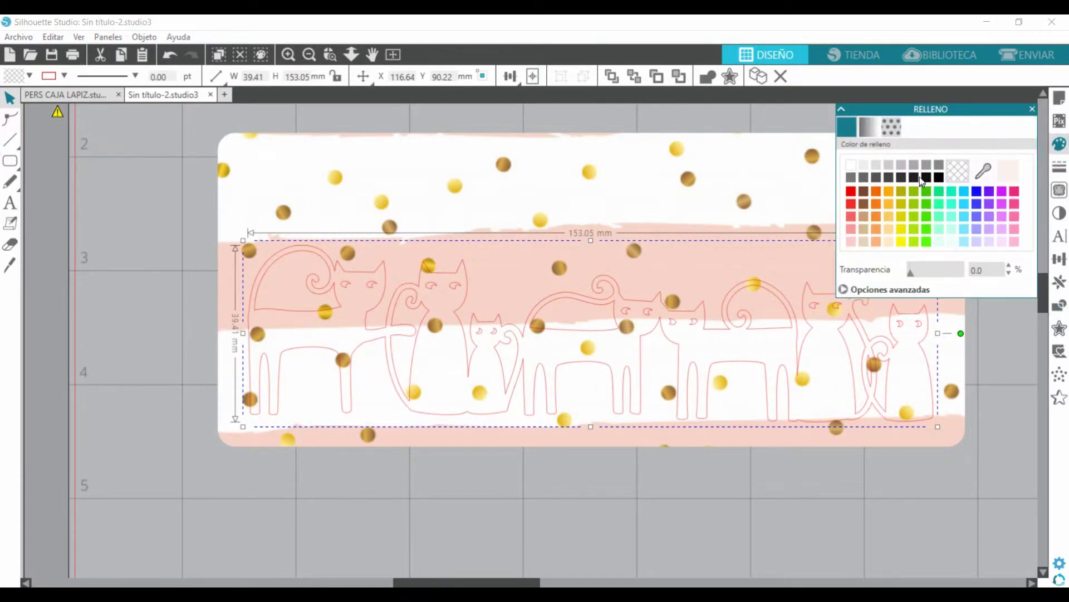
click(926, 166)
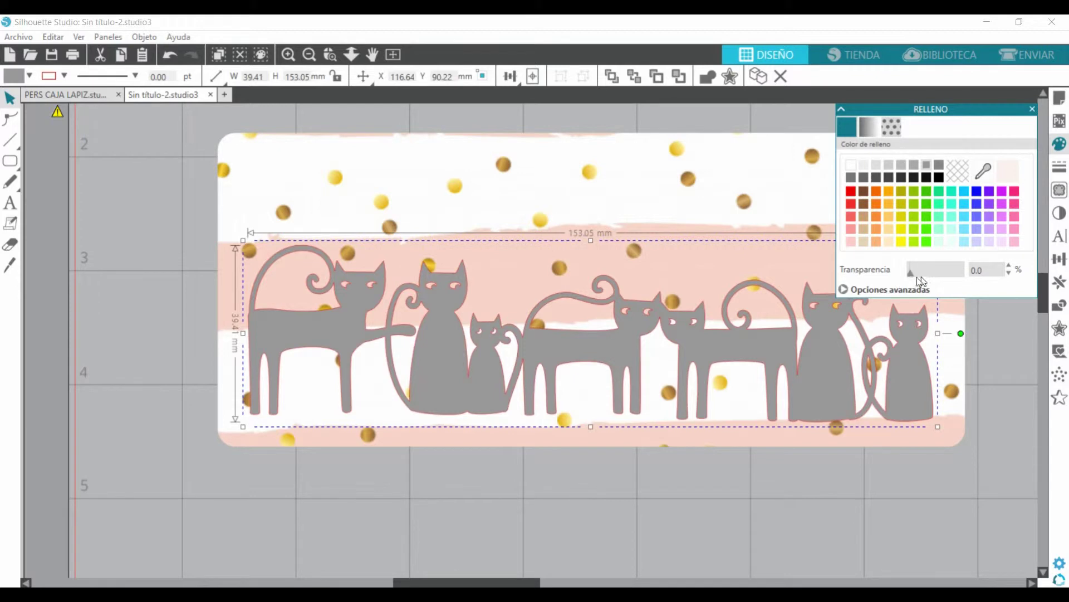
Step: Give the cats border a lighter grey fill with 7% transparency and shift it slightly down and right
drag(911, 271, 916, 279)
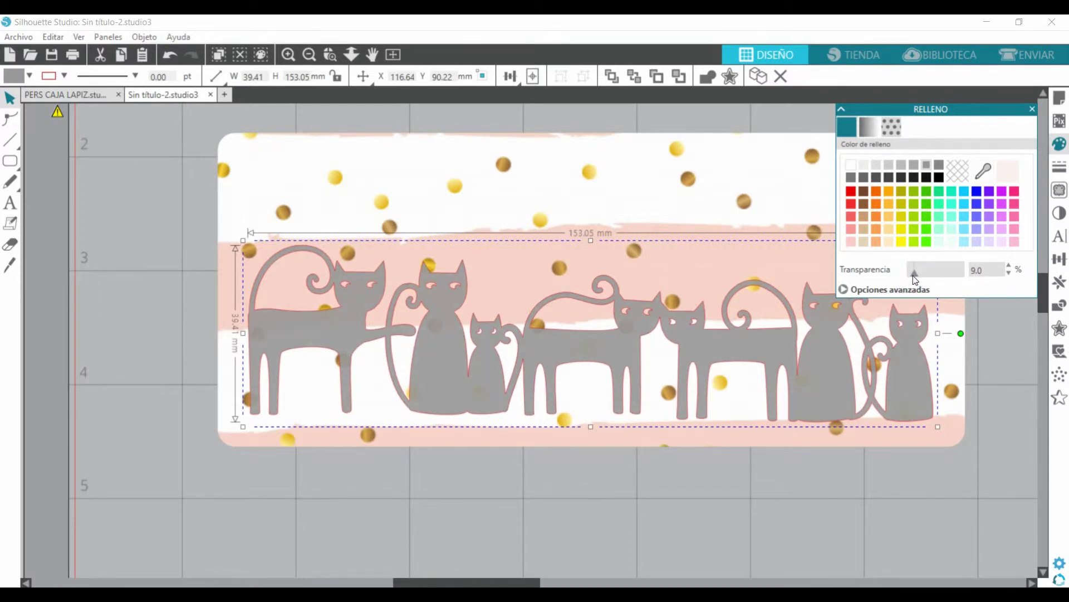
click(486, 509)
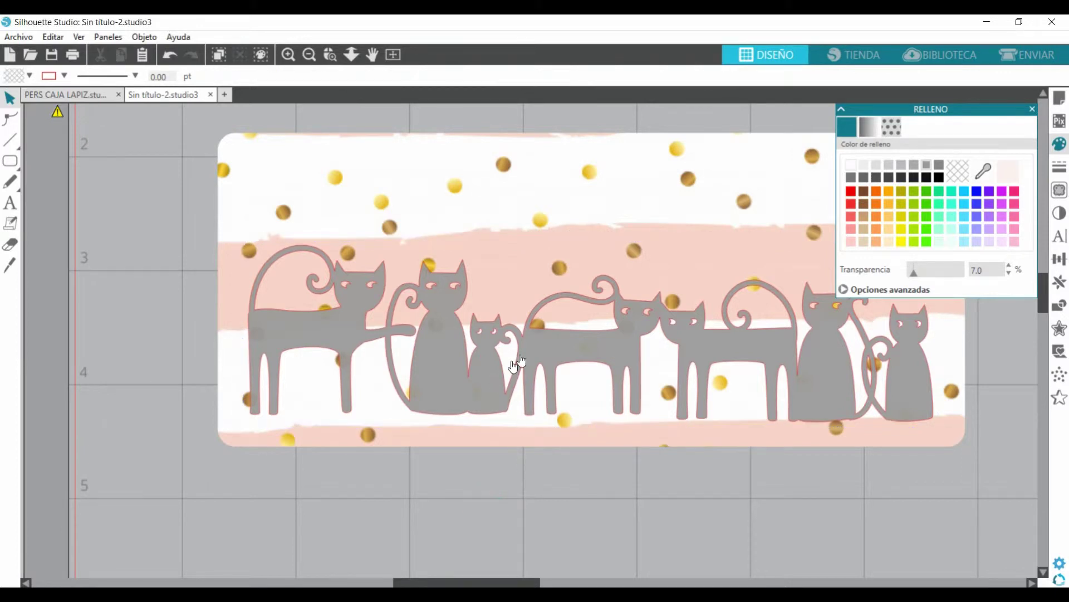
click(552, 357)
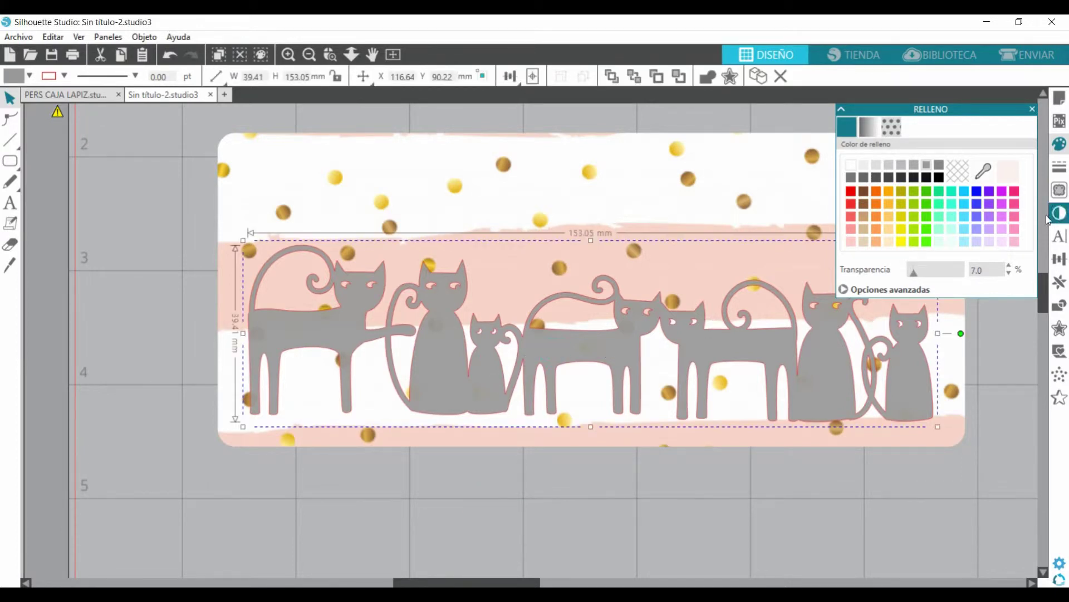
click(914, 165)
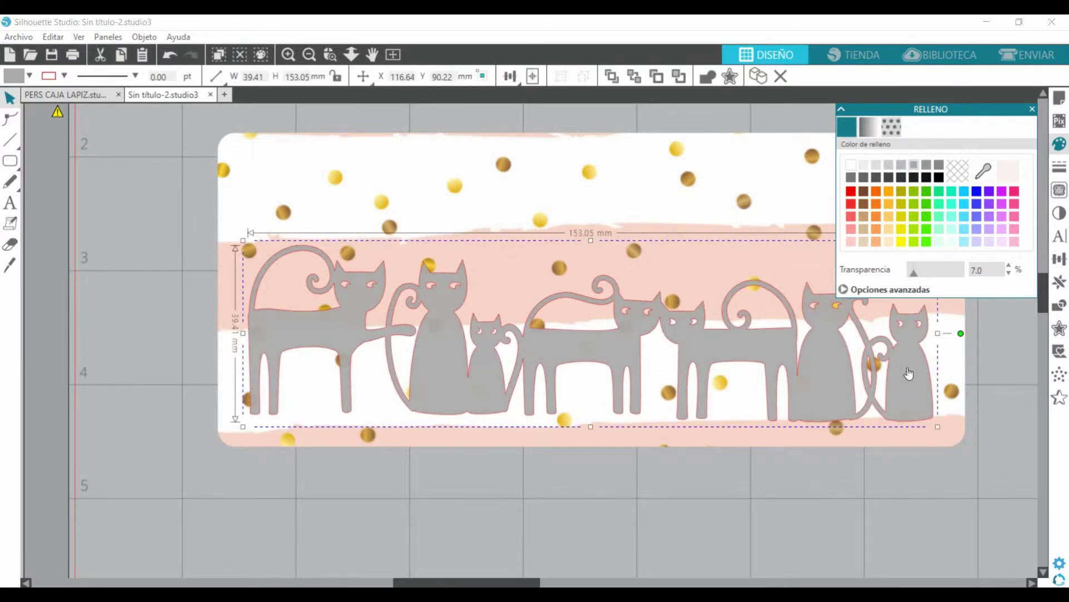
drag(607, 352, 611, 357)
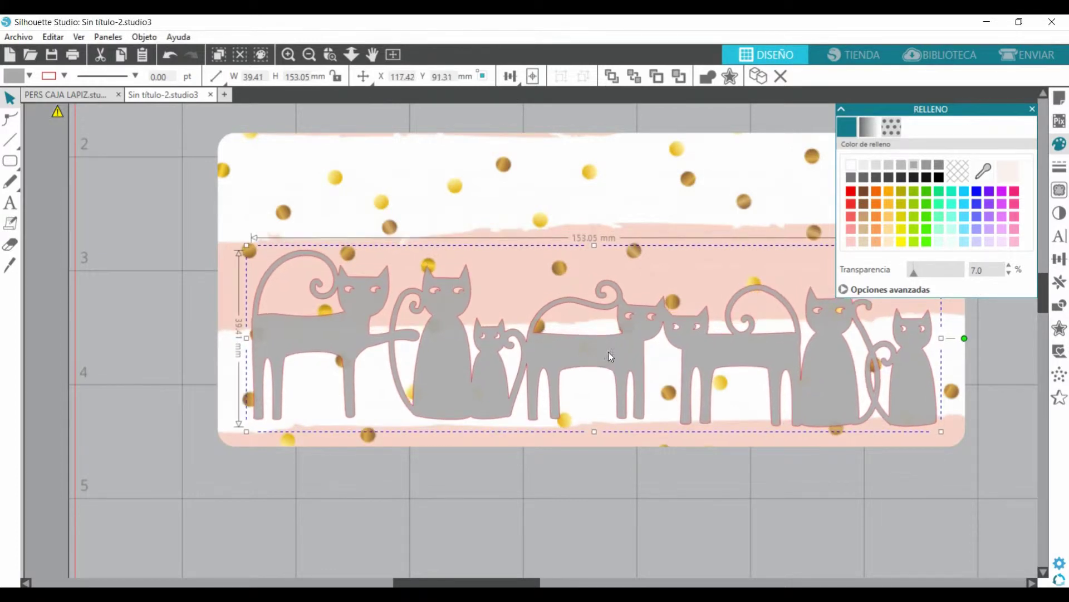
Step: Set the cats border's line colour to none to remove its red cut outline, and clear the selection
click(1060, 166)
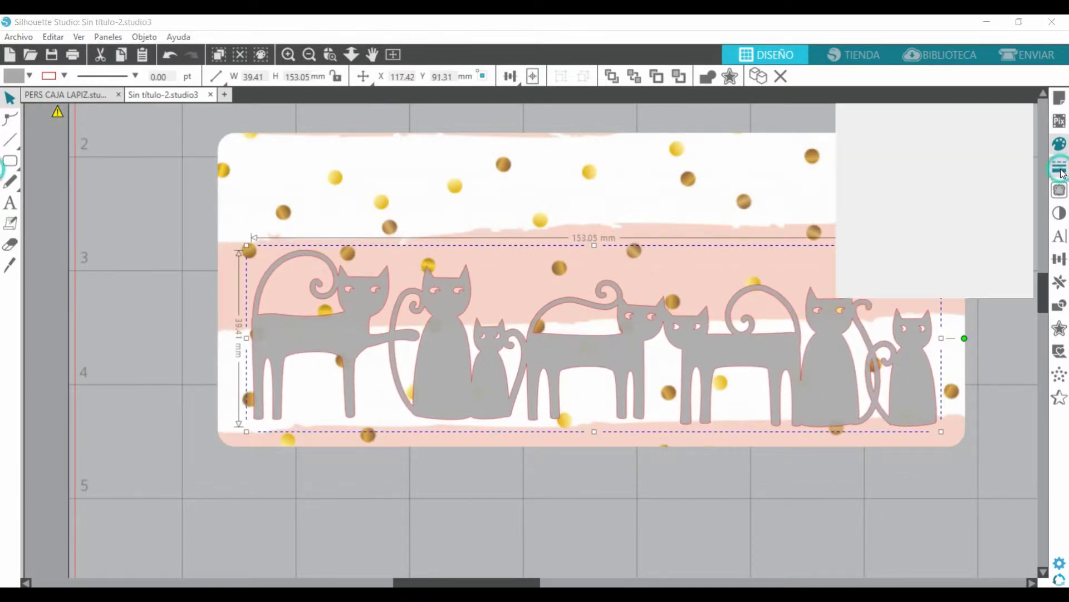
click(870, 128)
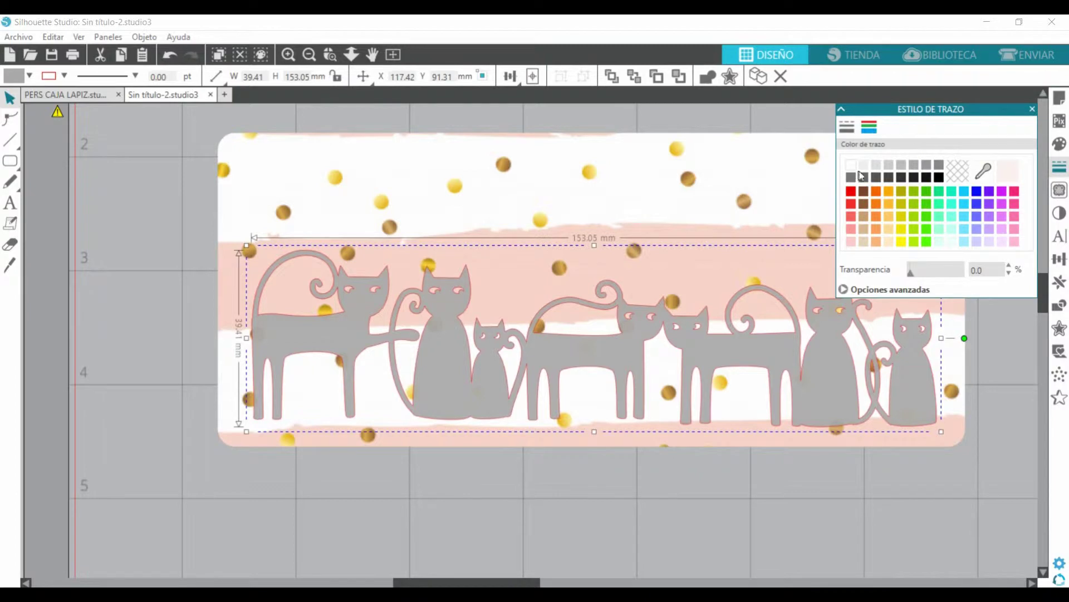
click(959, 175)
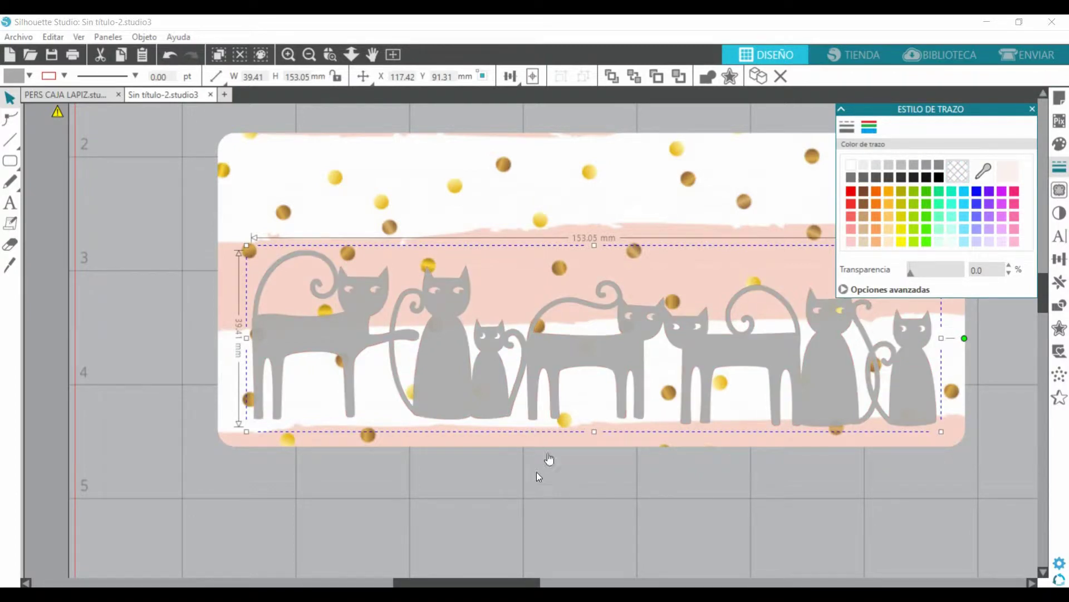
click(529, 485)
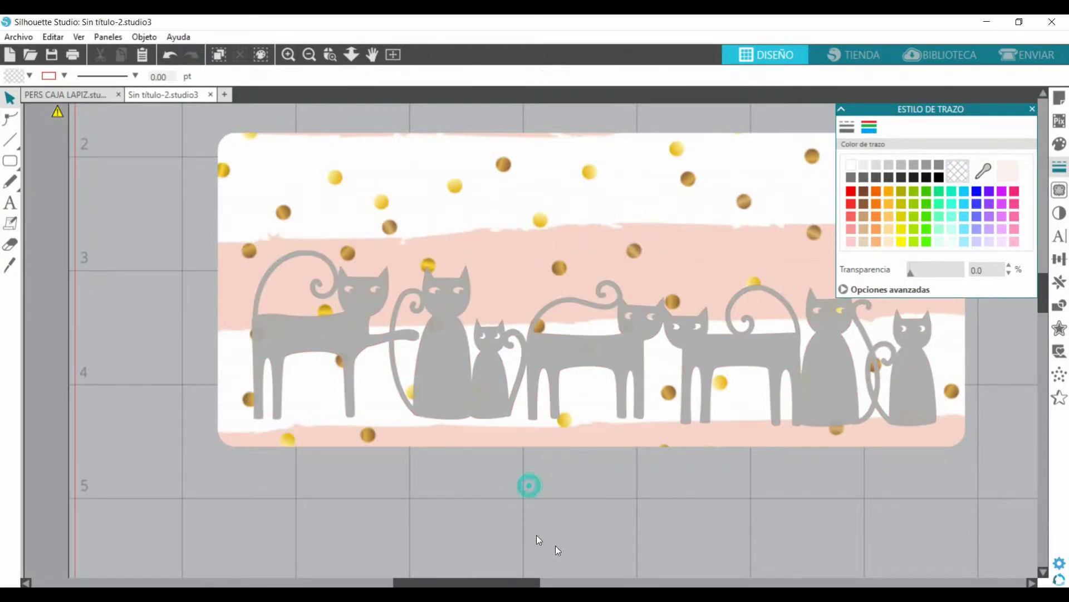
Step: Select the striped label together with the cats border and align their centres horizontally
click(310, 54)
drag(485, 373, 488, 376)
drag(847, 467, 271, 155)
click(510, 77)
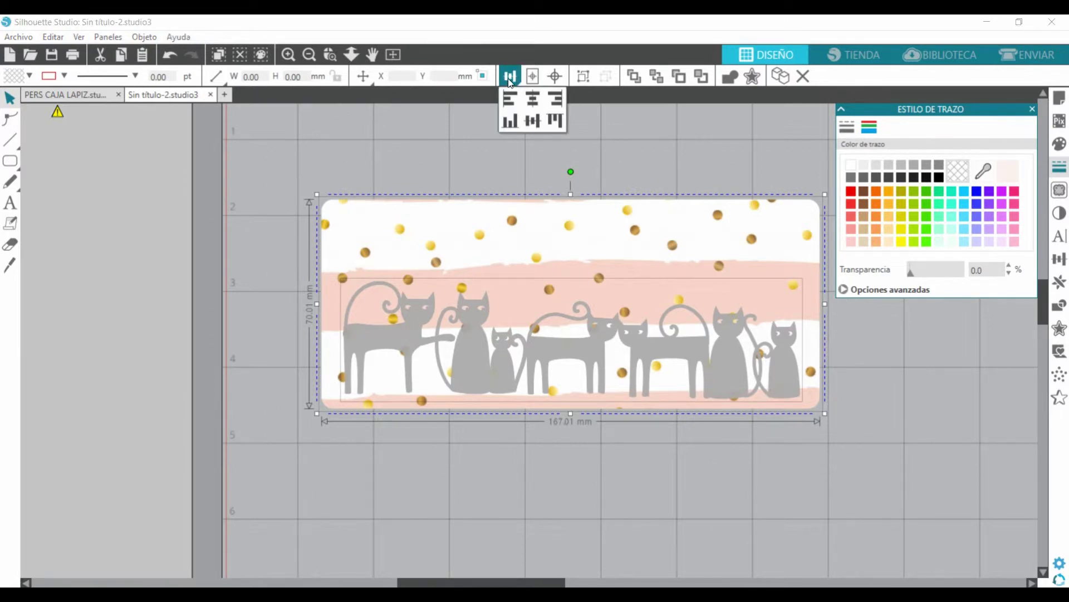
click(533, 98)
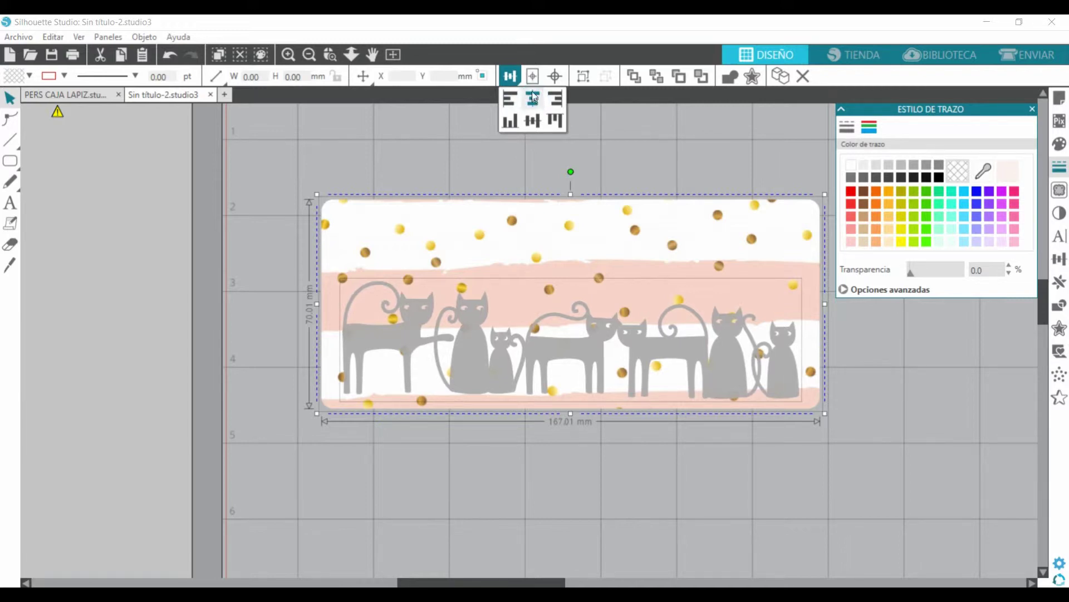
click(568, 444)
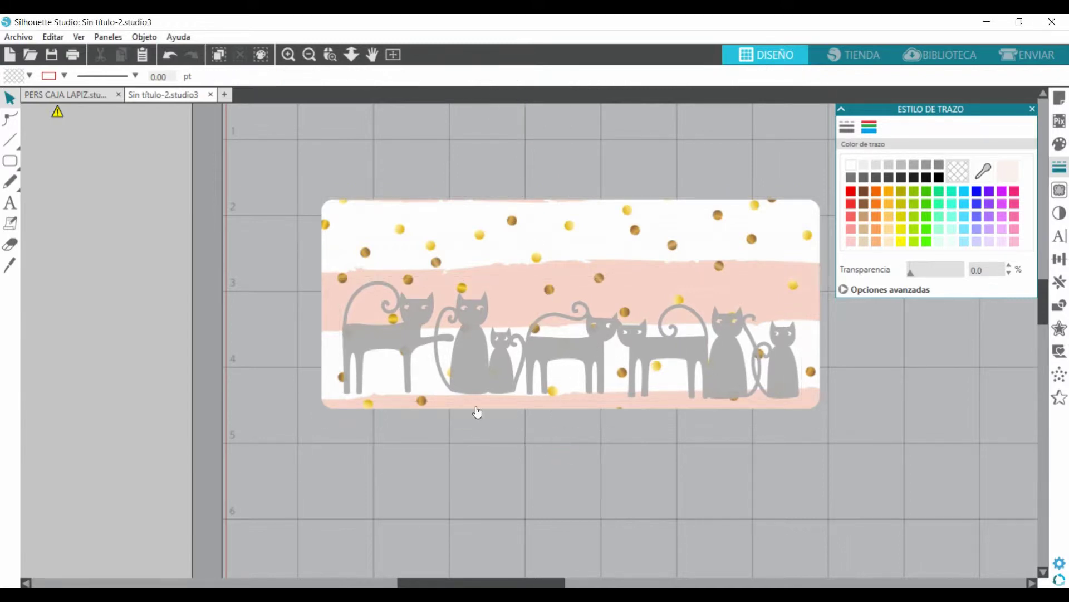
Step: Group the striped label and the cats border into a single object
click(310, 55)
click(310, 55)
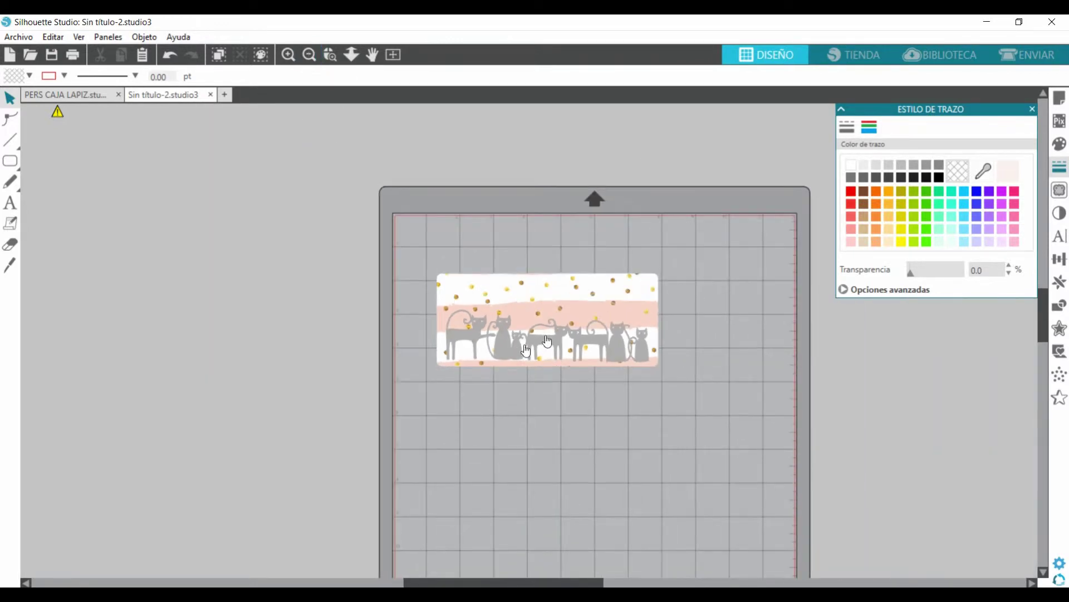
drag(699, 429, 429, 255)
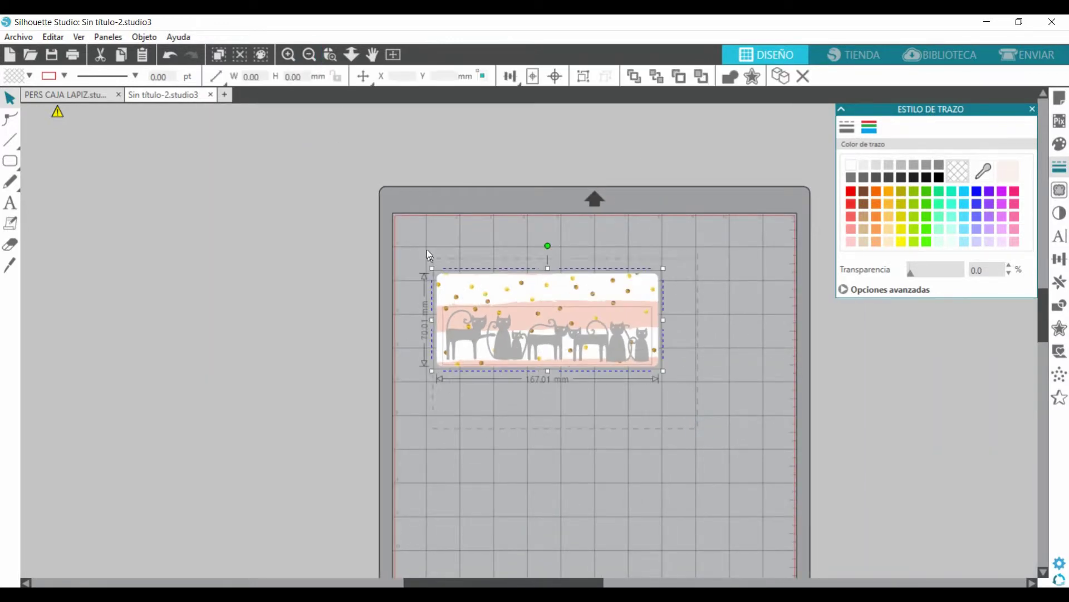
right_click(492, 303)
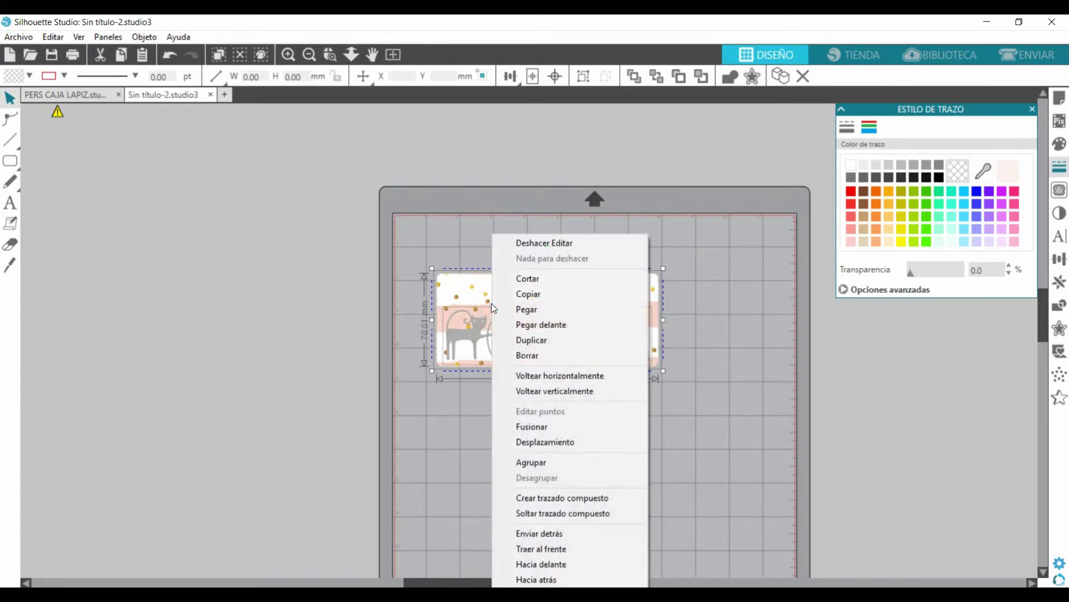
click(525, 463)
click(560, 434)
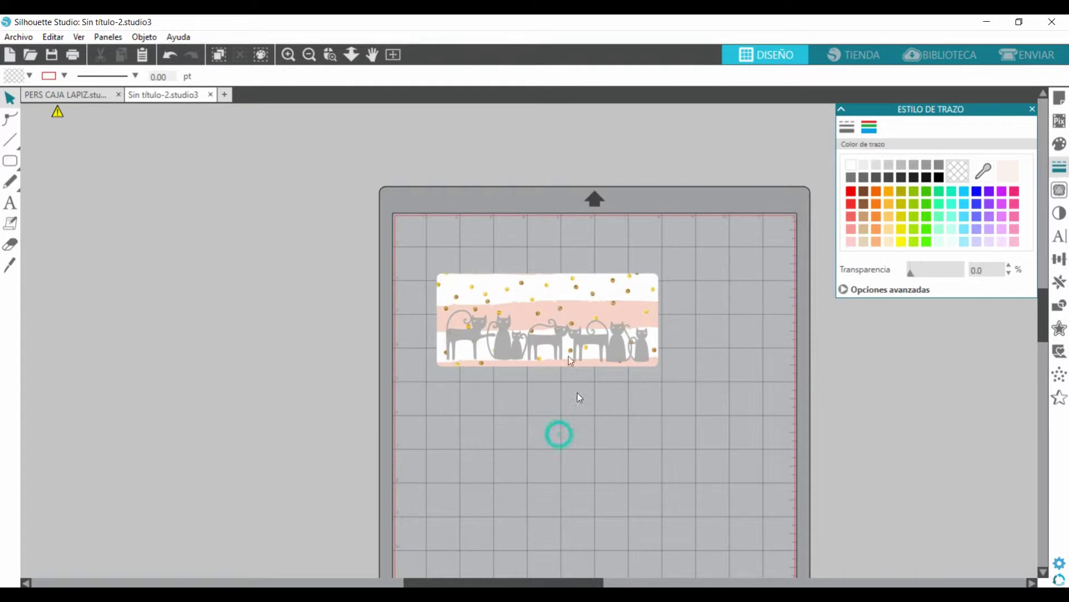
Step: Set the page size to Carta (8.5 x 11.0 in)
scroll(527, 291, down, 2)
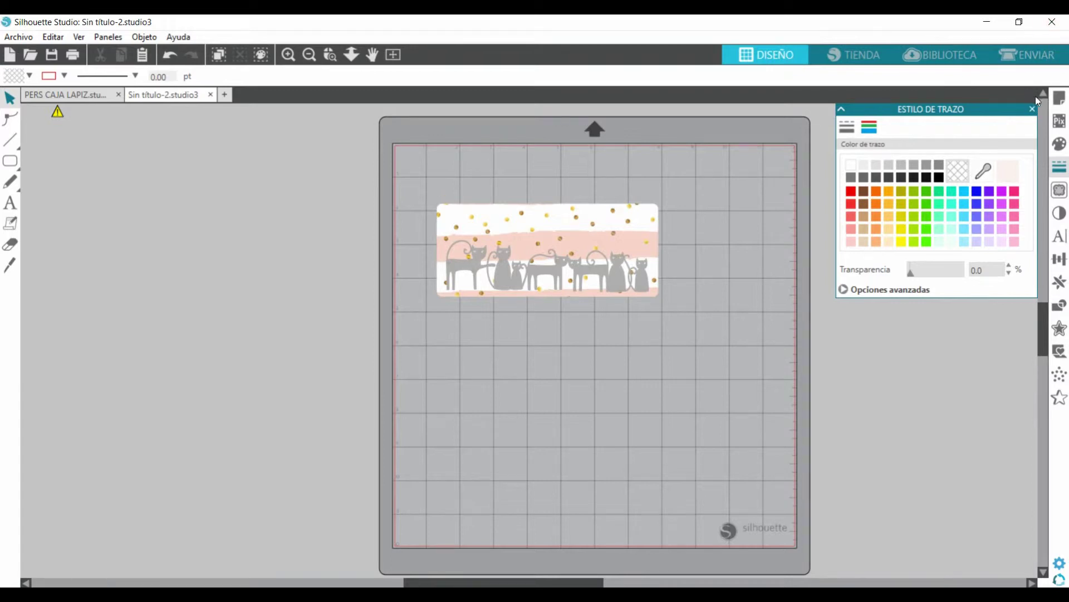
click(1062, 101)
click(1062, 100)
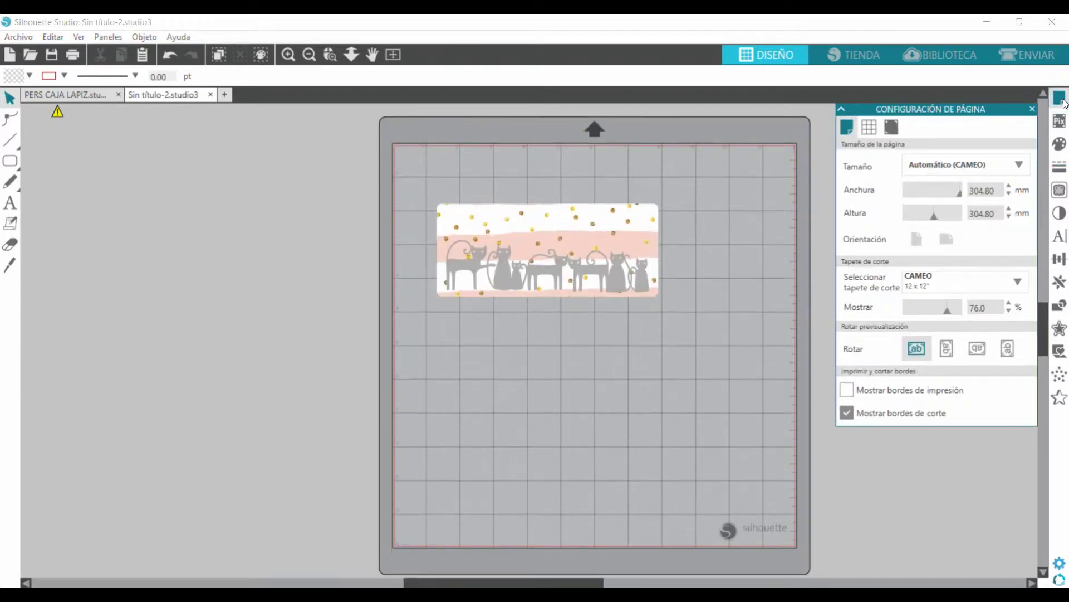
click(981, 168)
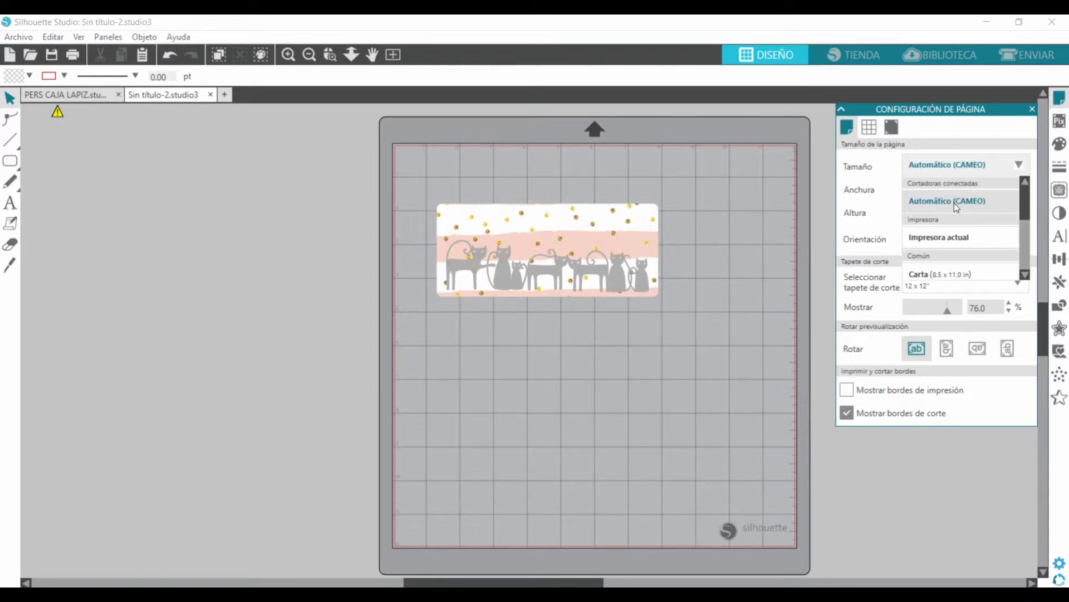
click(923, 276)
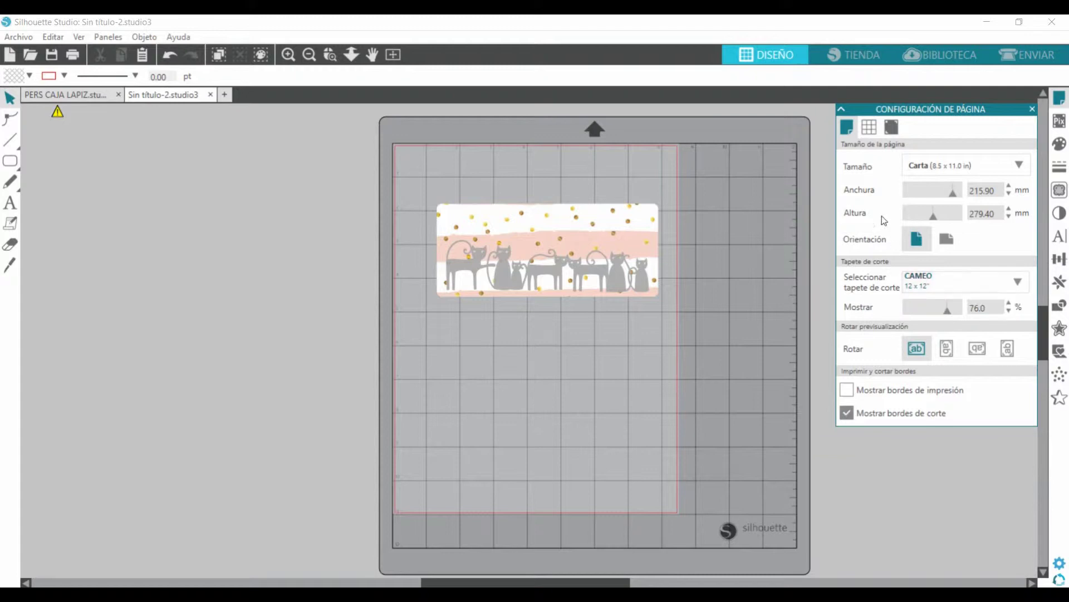
Step: Add Tipo 1 registration marks to the page and move the label up and left inside the cutting border
click(893, 129)
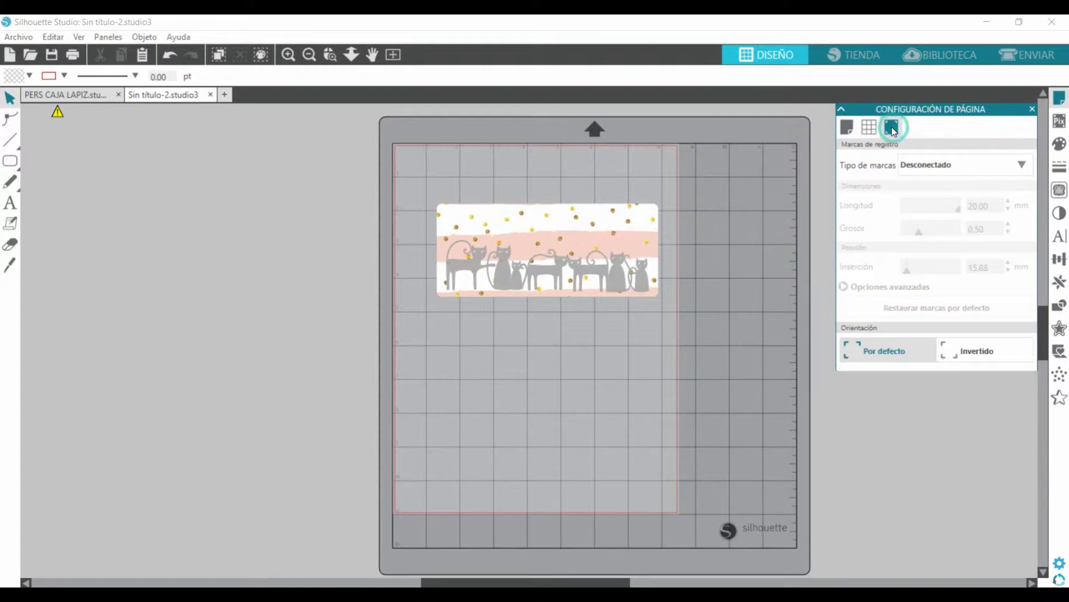
click(916, 166)
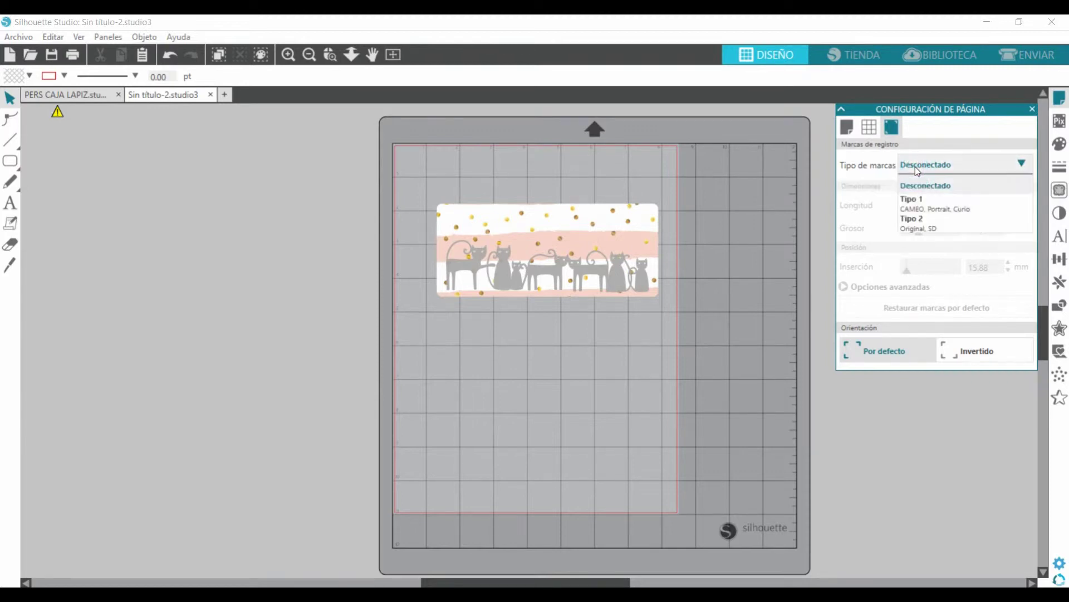
click(920, 205)
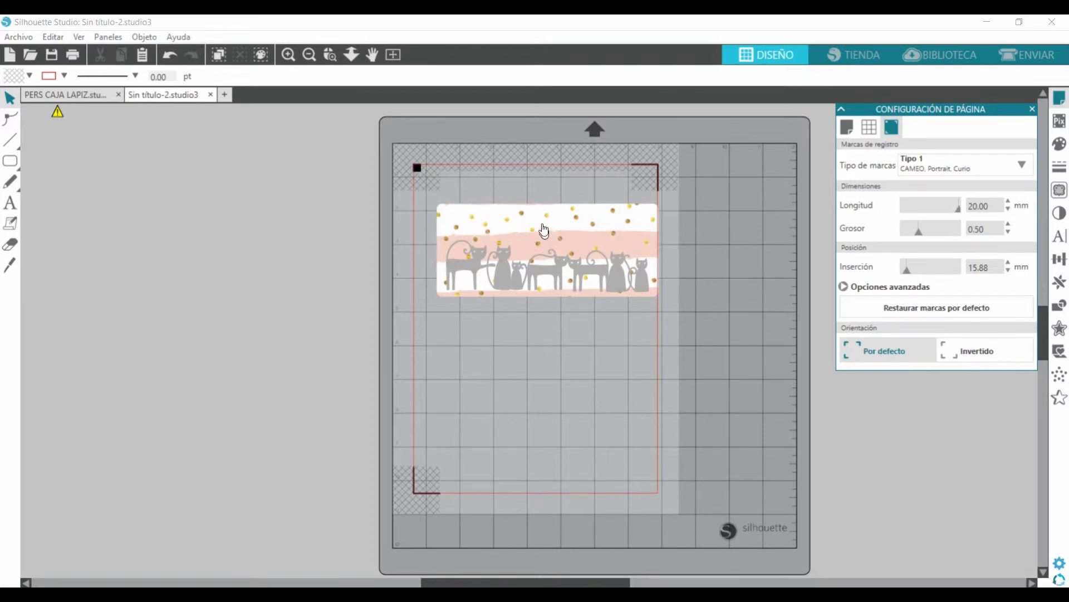
drag(534, 253, 520, 245)
key(Escape)
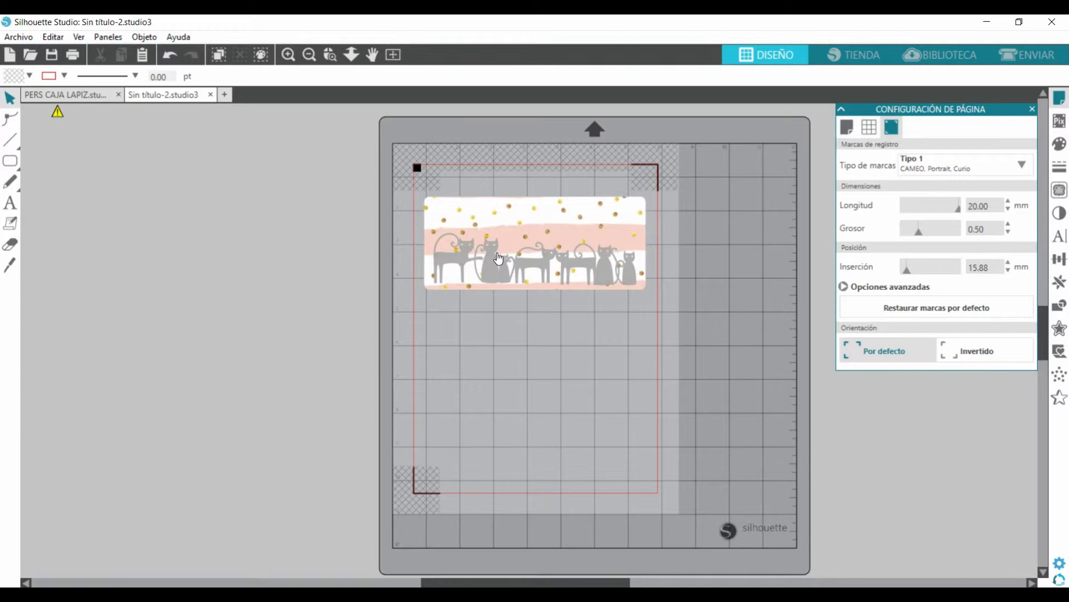
Step: Create a horizontally mirrored copy of the grouped label and place it just below the original inside the cutting border
click(482, 199)
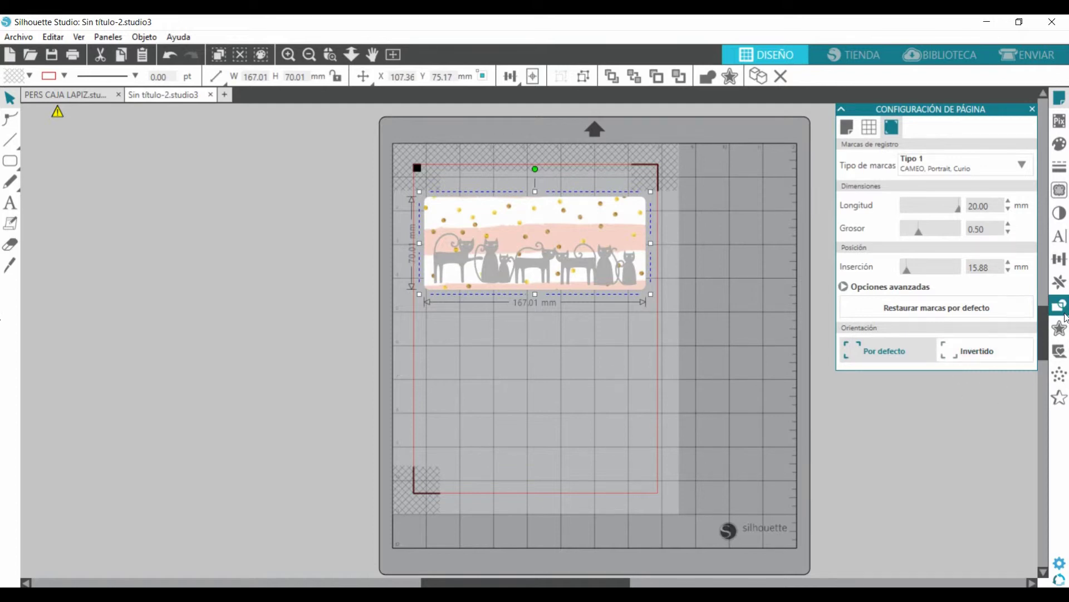
click(1060, 282)
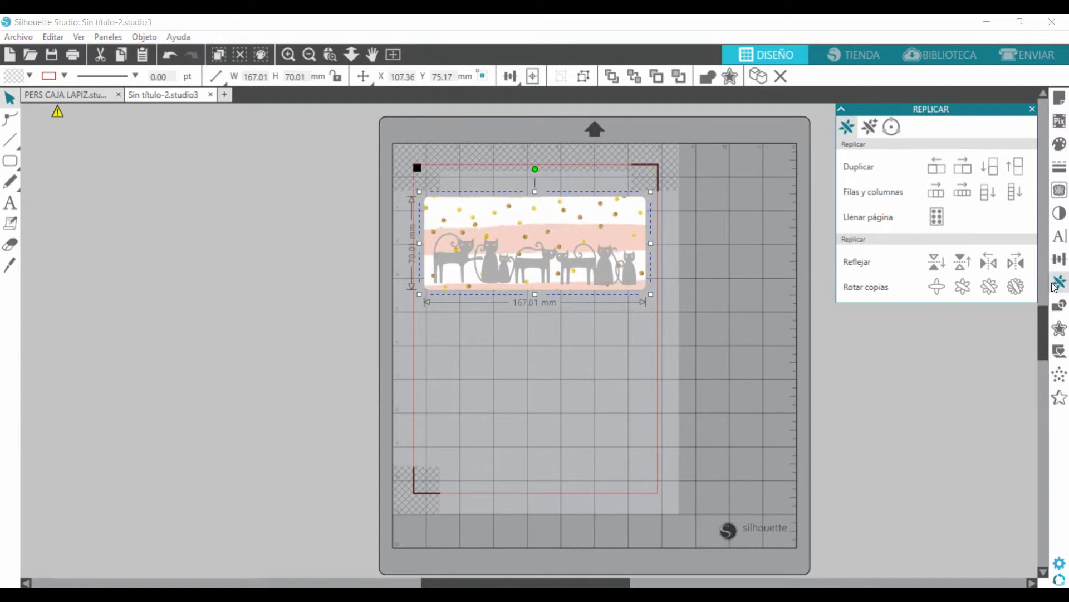
click(1017, 266)
drag(701, 267, 496, 350)
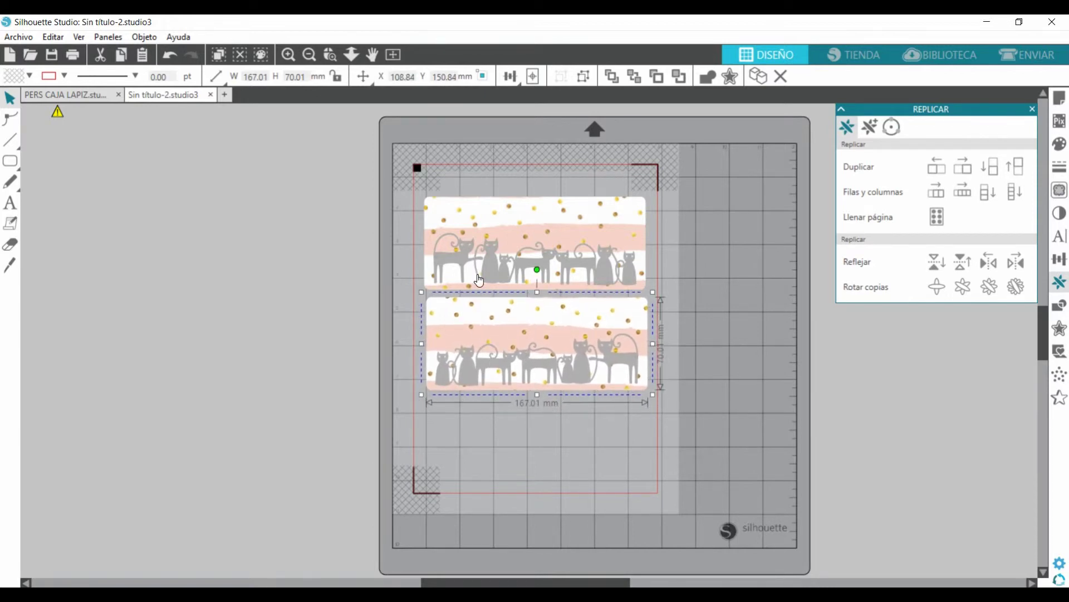
click(480, 422)
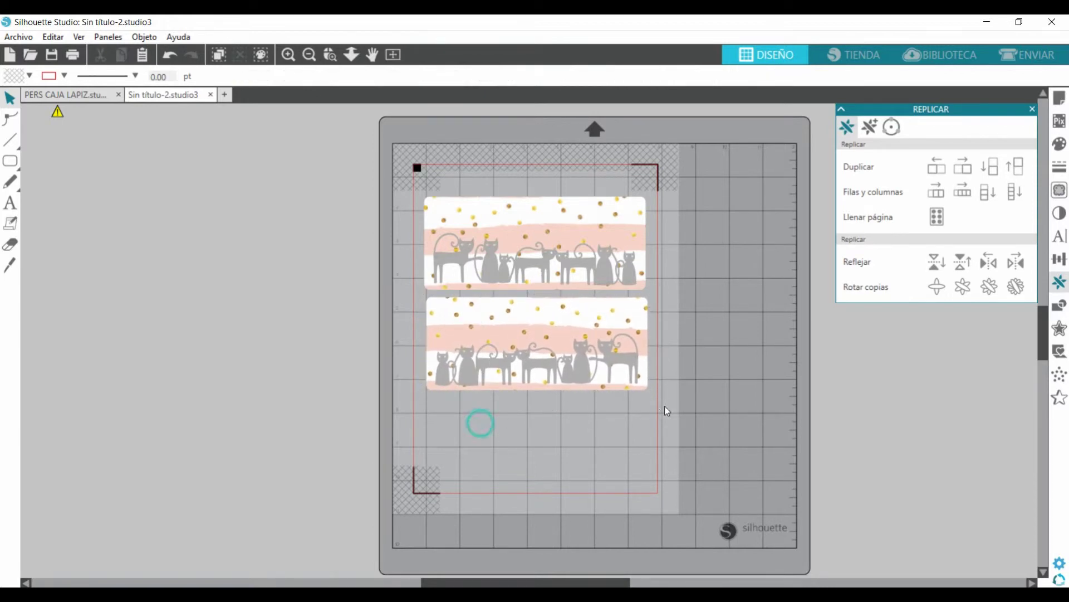
Step: Nudge the mirrored label slightly up and left so it lines up closely beneath the original
click(555, 436)
click(528, 358)
drag(530, 346, 529, 342)
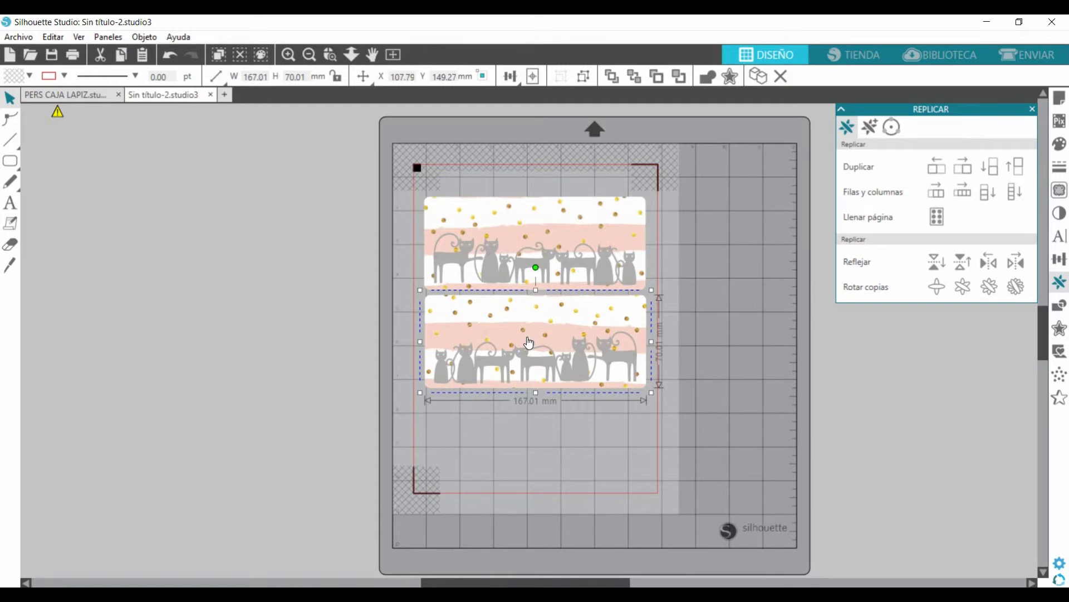
click(530, 433)
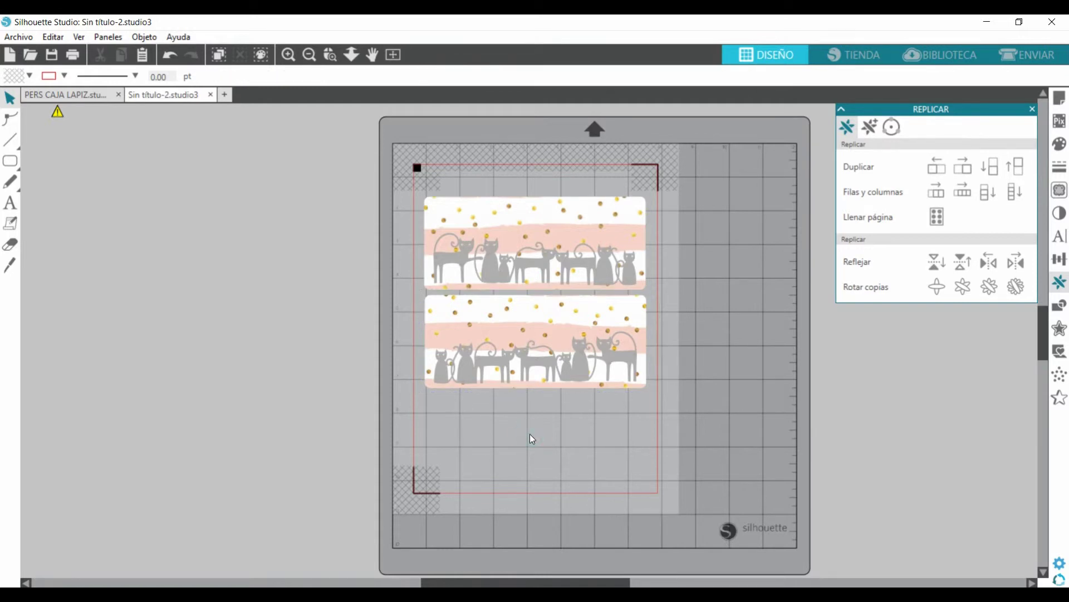
Step: Open the print setup and accept Vertical orientation and Carta paper size in the Microsoft Print to PDF preferences
click(76, 58)
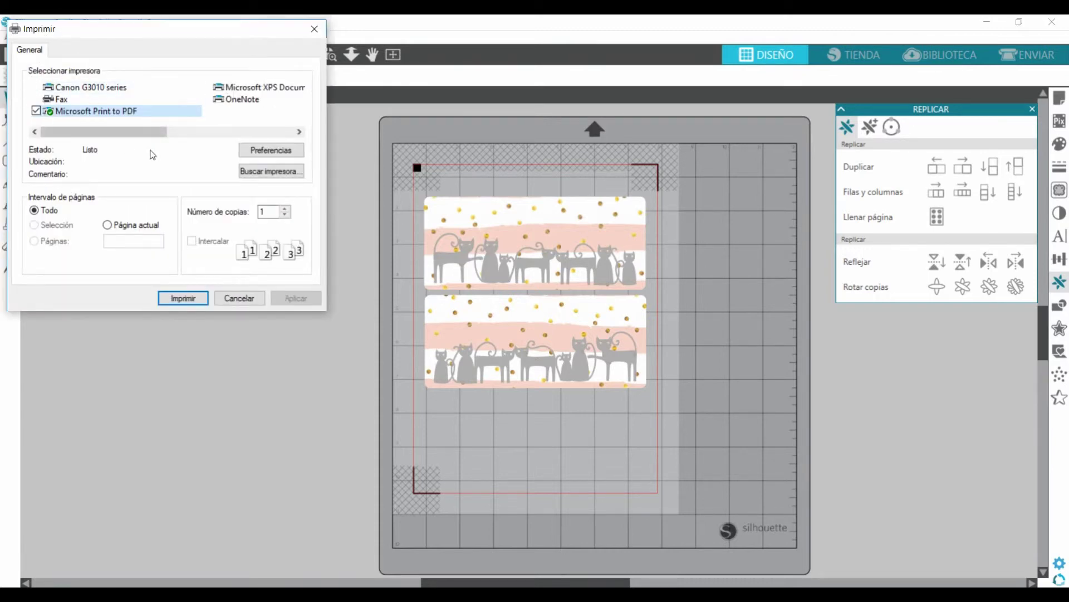
click(253, 155)
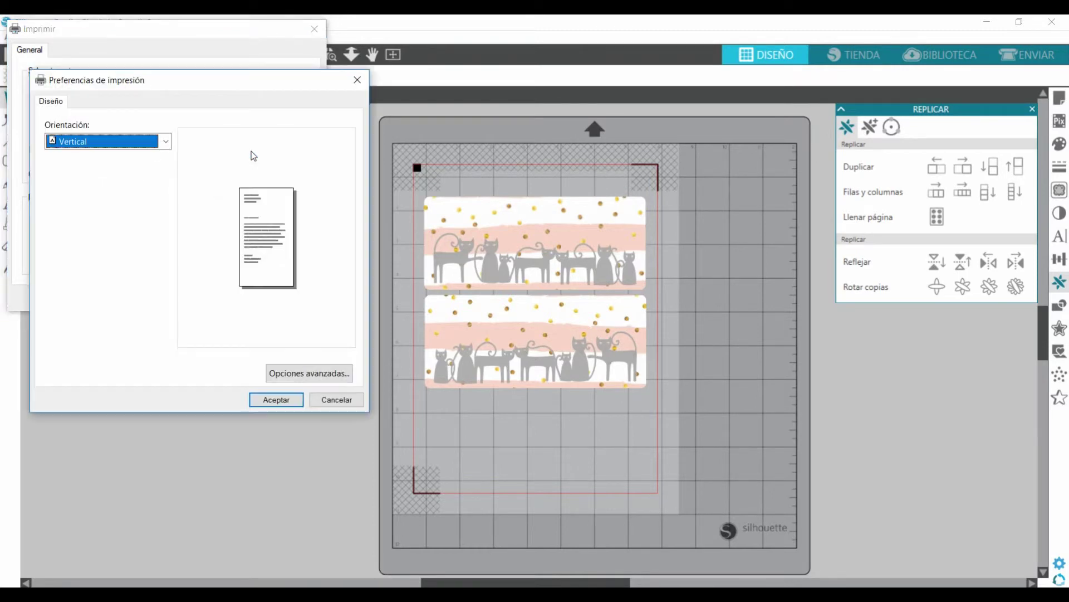
click(303, 374)
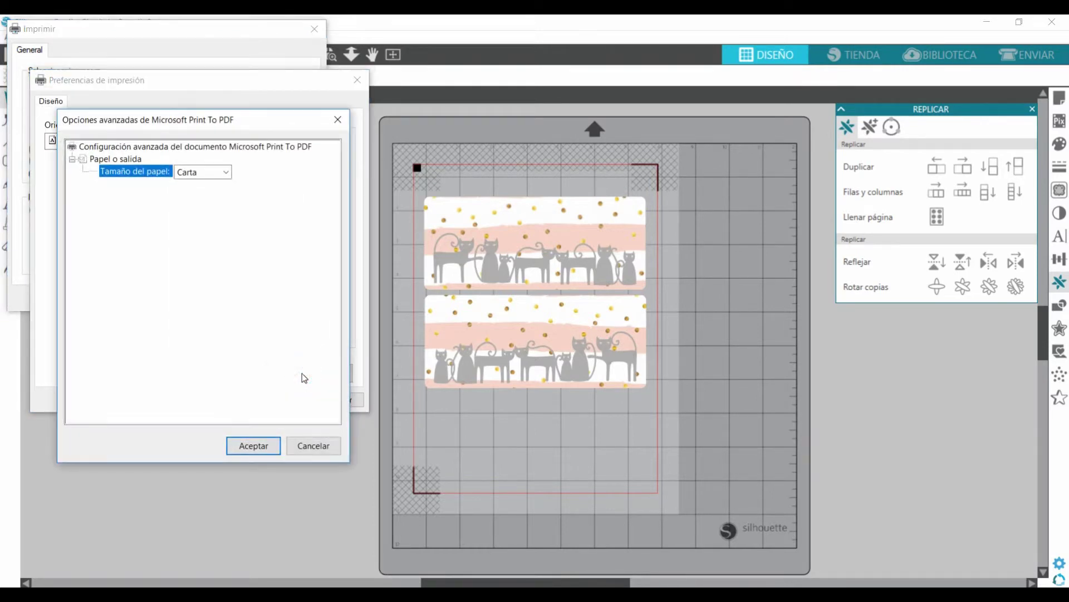
click(259, 444)
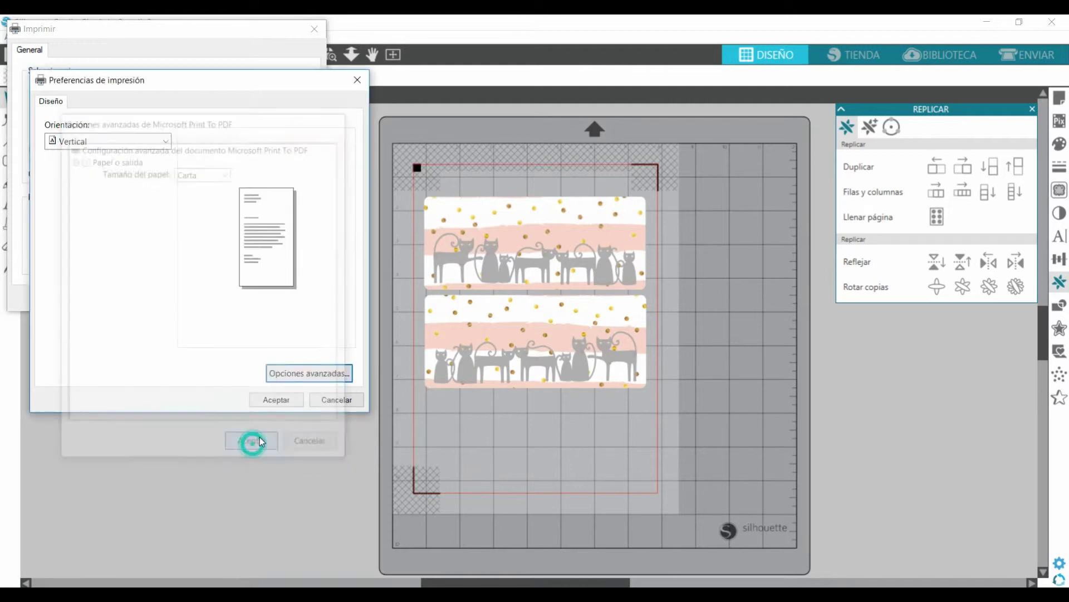
click(277, 400)
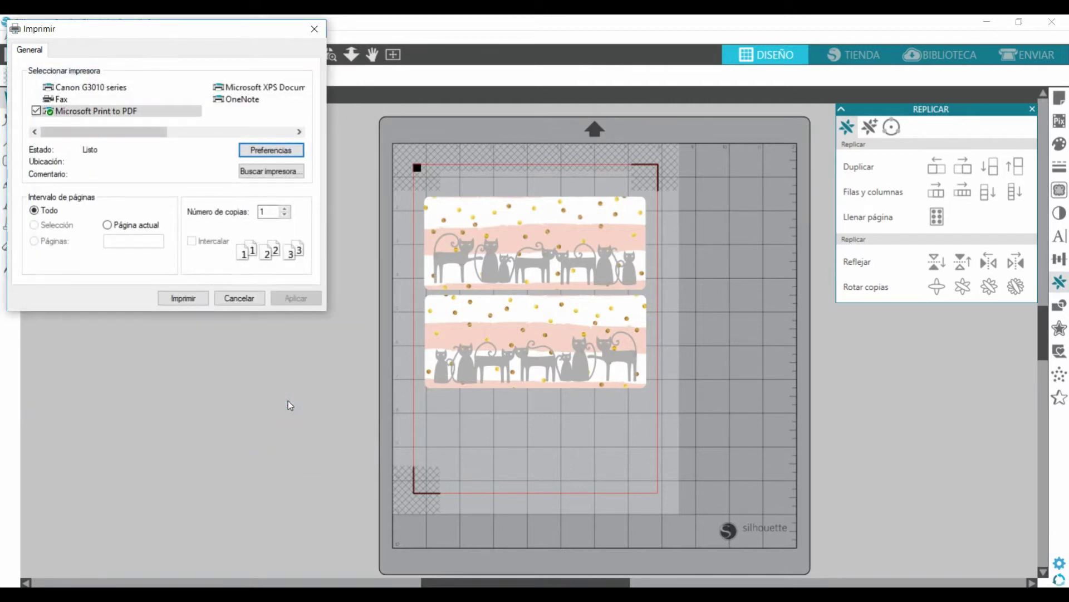
Step: Set the print range to Página actual and choose the Canon G3010 series printer
click(107, 225)
click(88, 88)
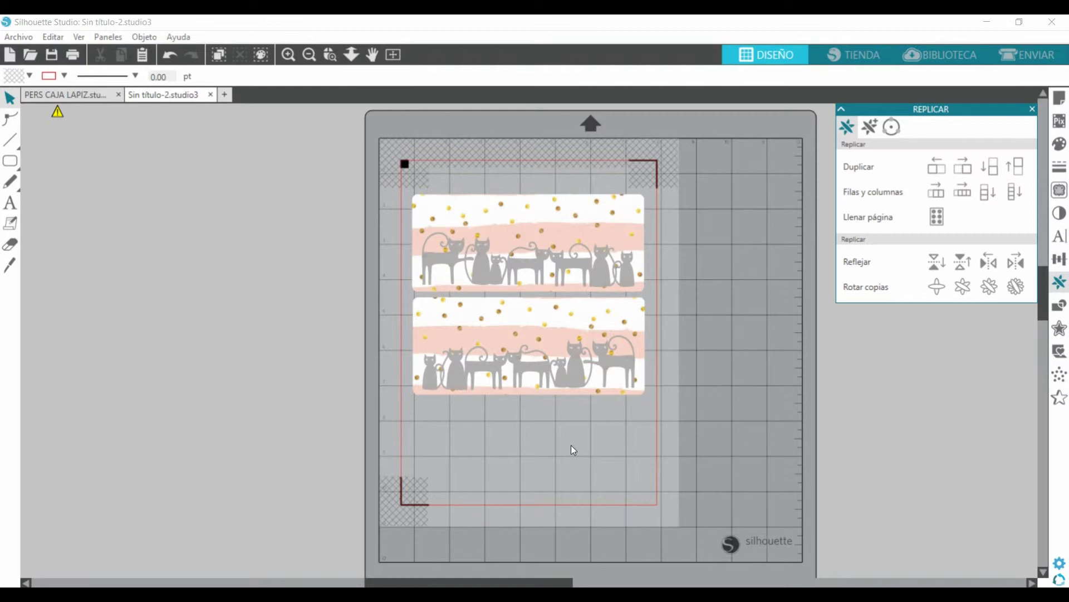
Step: Ungroup the original label and its mirrored copy into their separate pieces
click(566, 245)
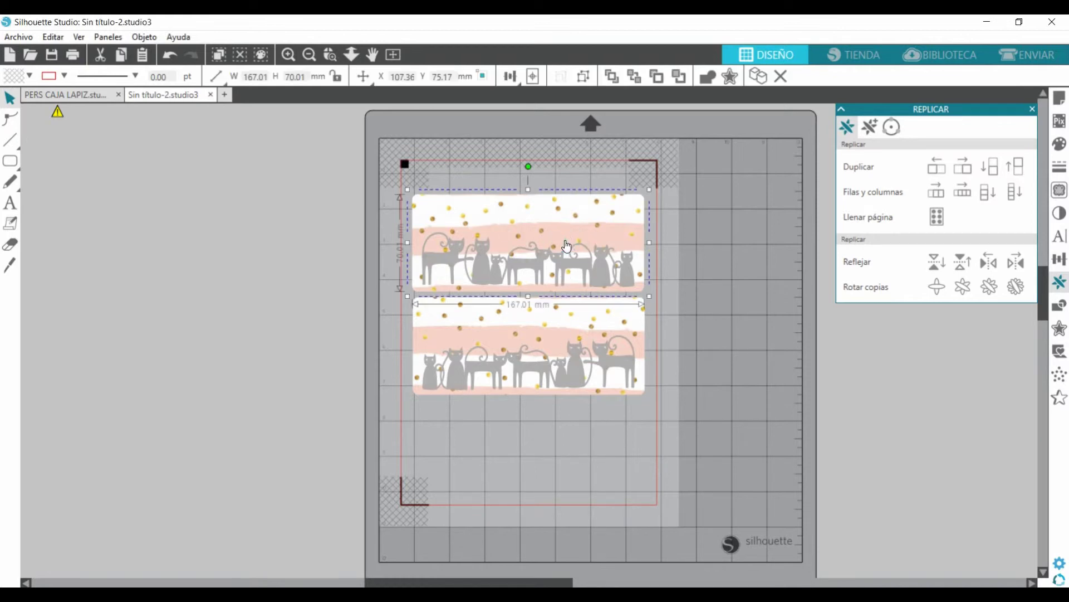
right_click(567, 244)
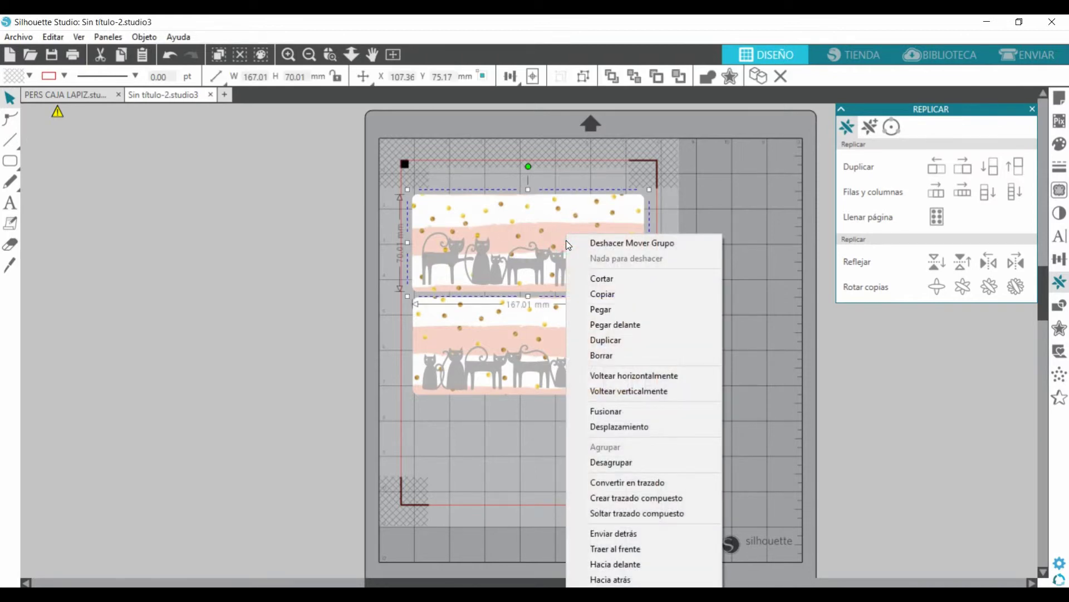
click(606, 462)
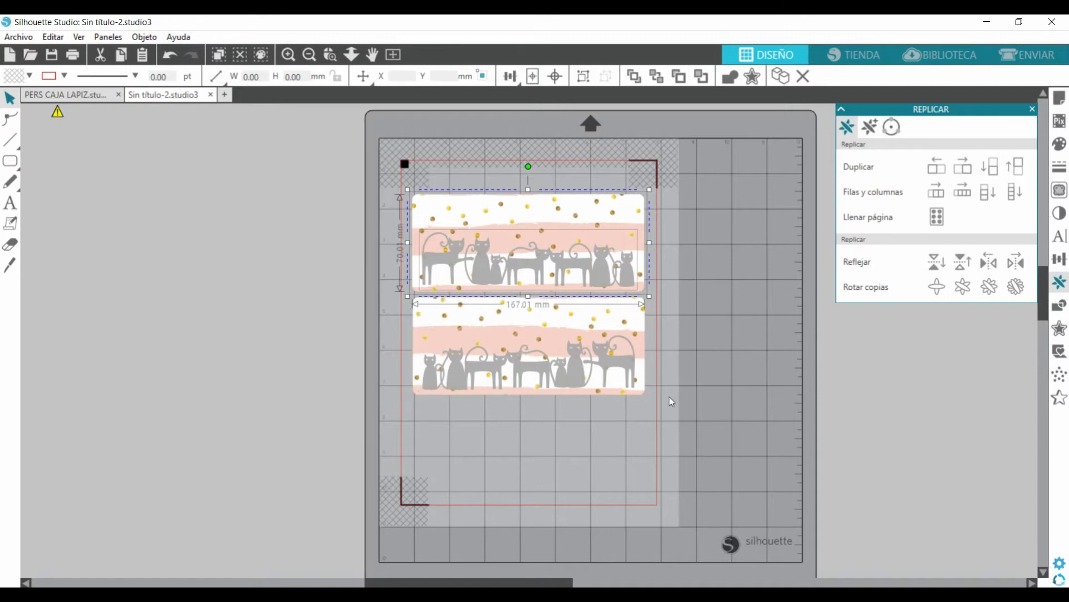
click(540, 345)
right_click(540, 345)
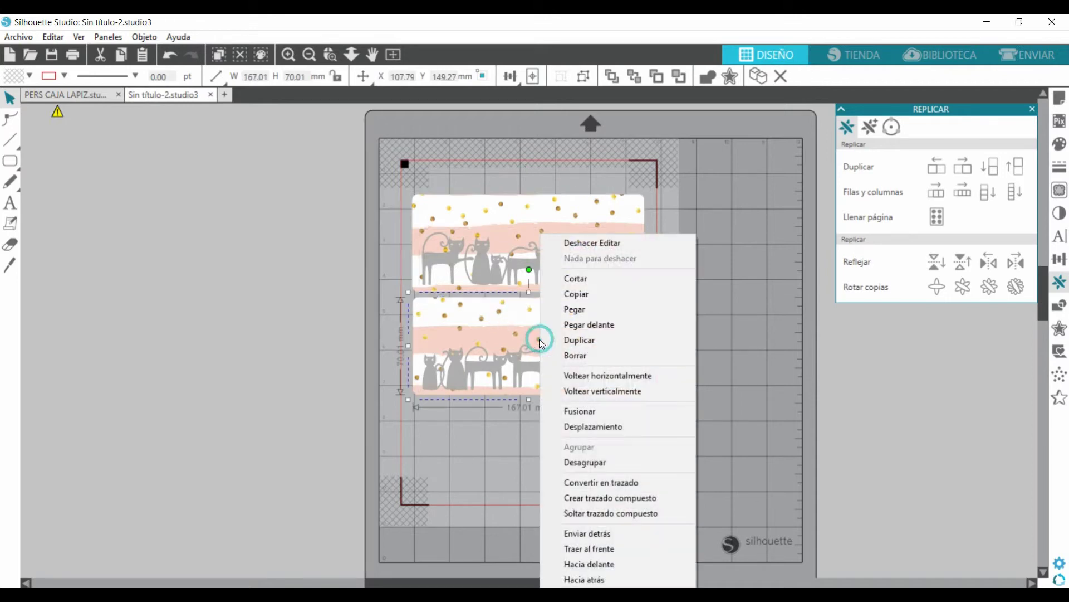
click(577, 462)
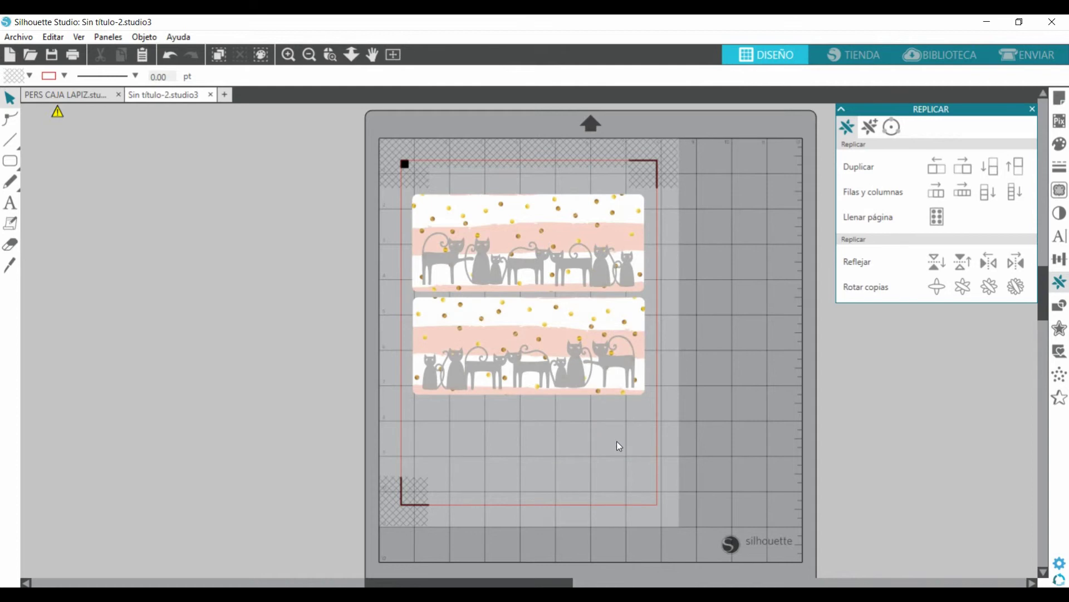
Step: Open the cut-sending setup and set every piece of both labels to No cortar
click(1028, 54)
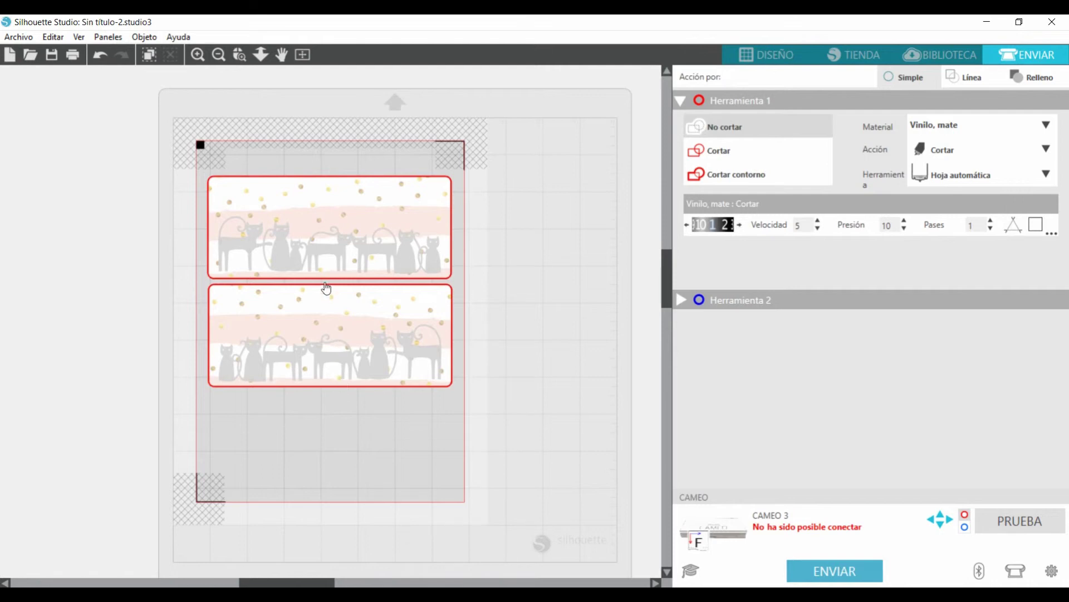
drag(470, 408, 191, 160)
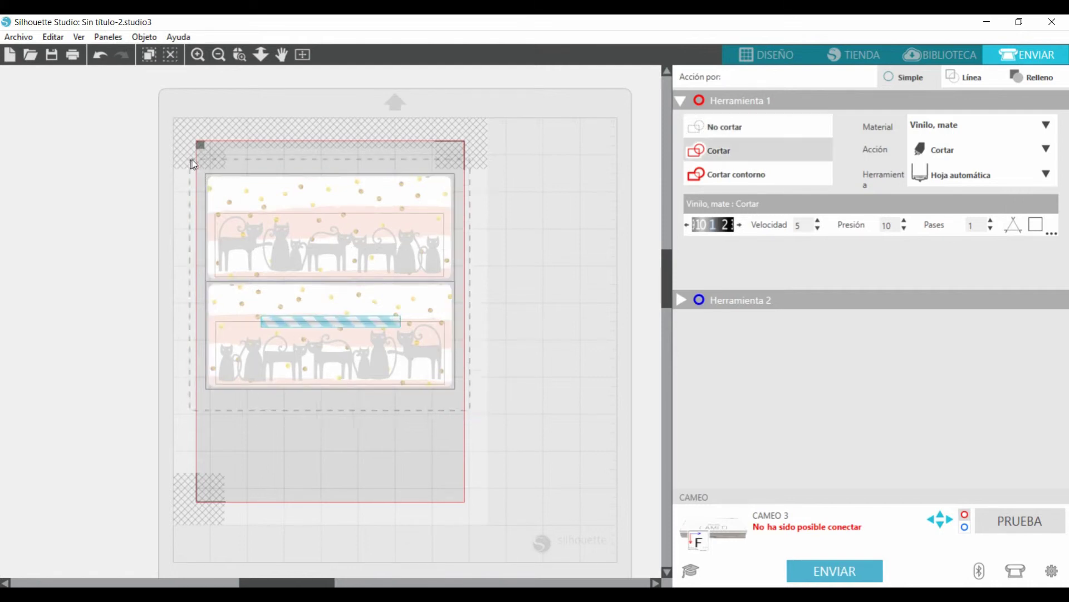
click(724, 127)
click(372, 450)
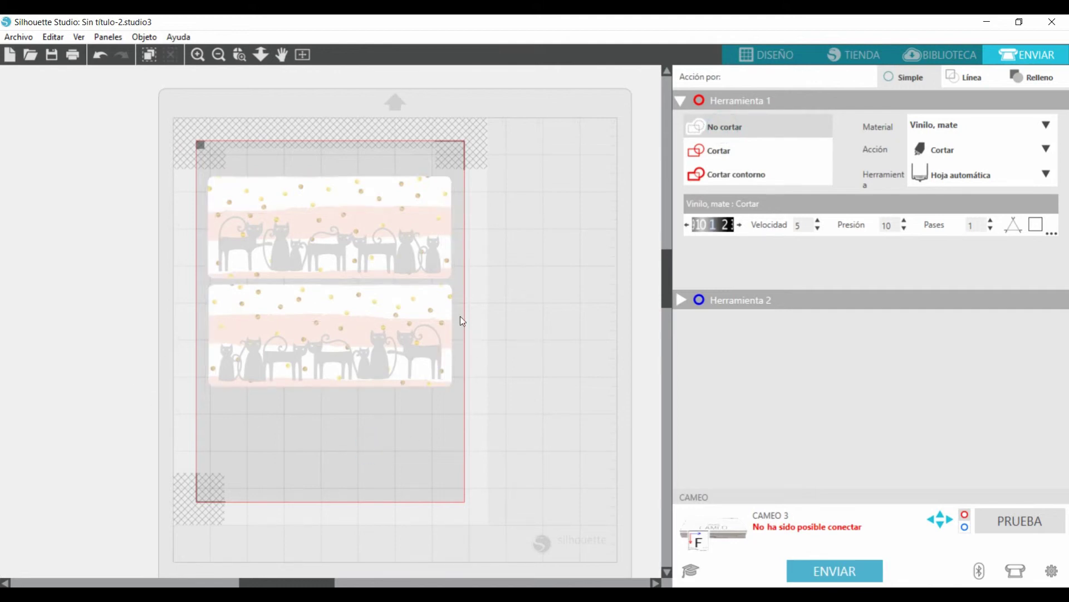
Step: Assign Cortar to only the outer rounded outline of the mirrored label and of the original label
click(454, 320)
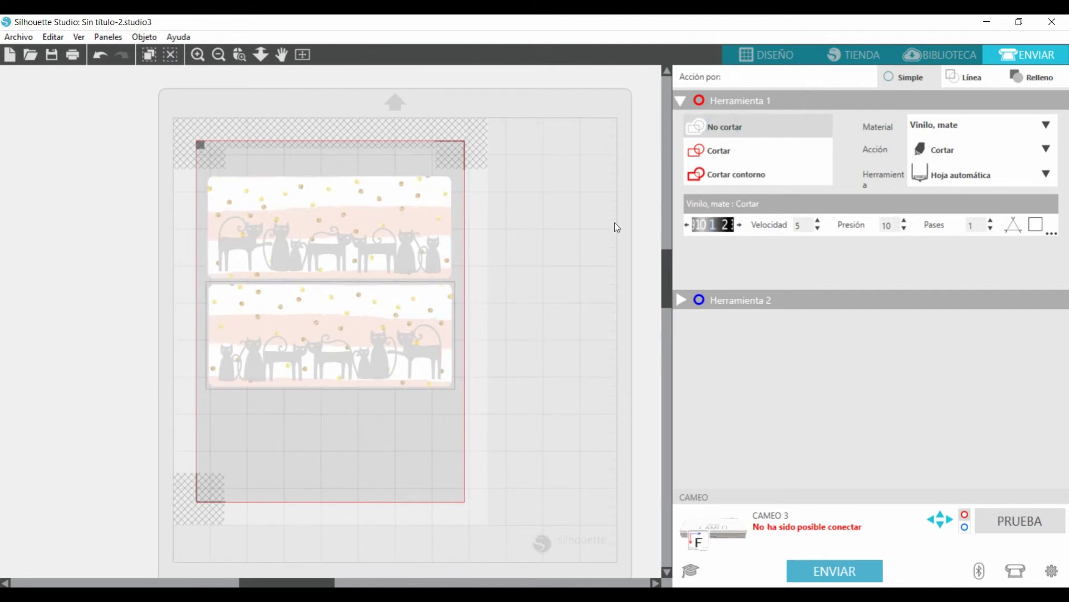
click(708, 151)
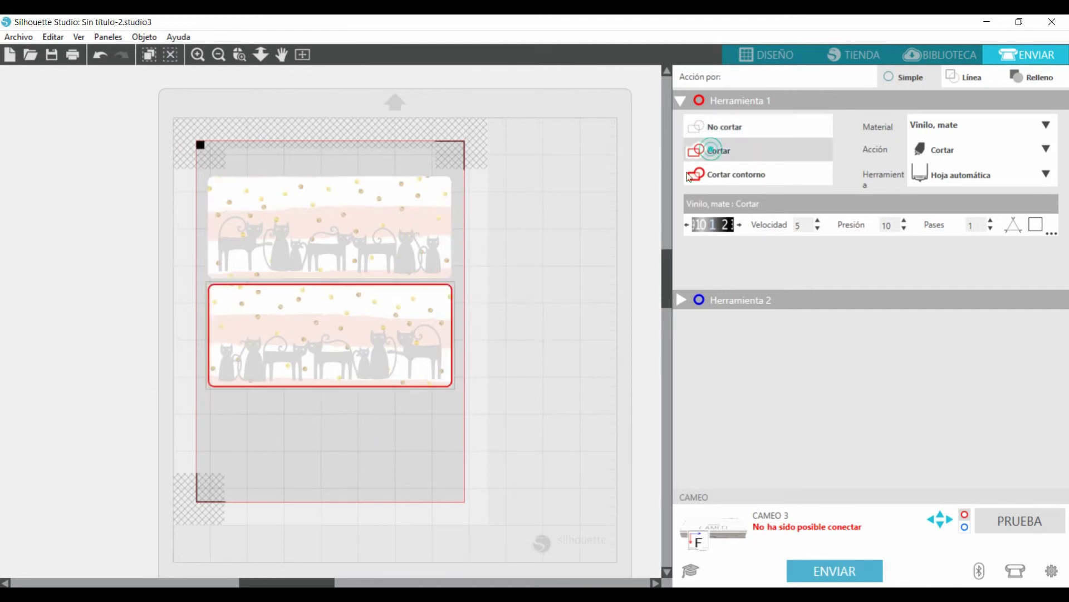
click(450, 228)
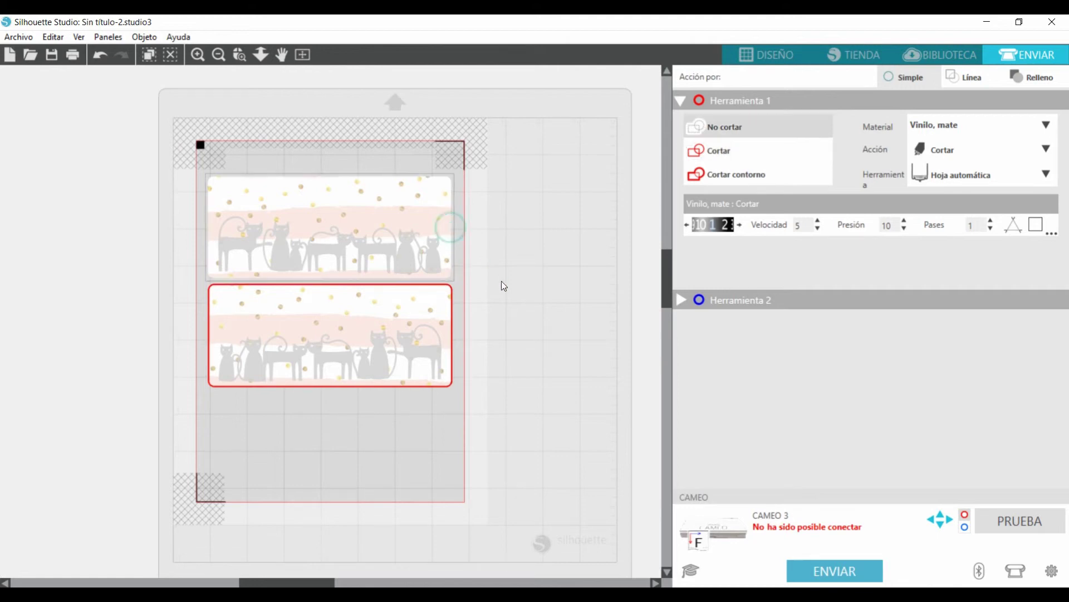
click(722, 153)
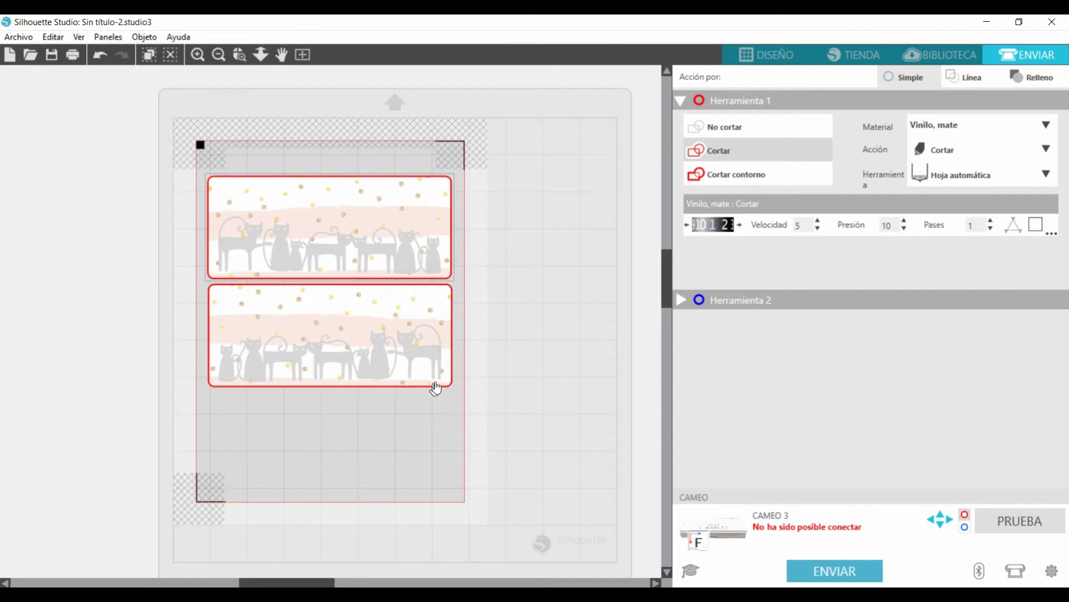
click(383, 426)
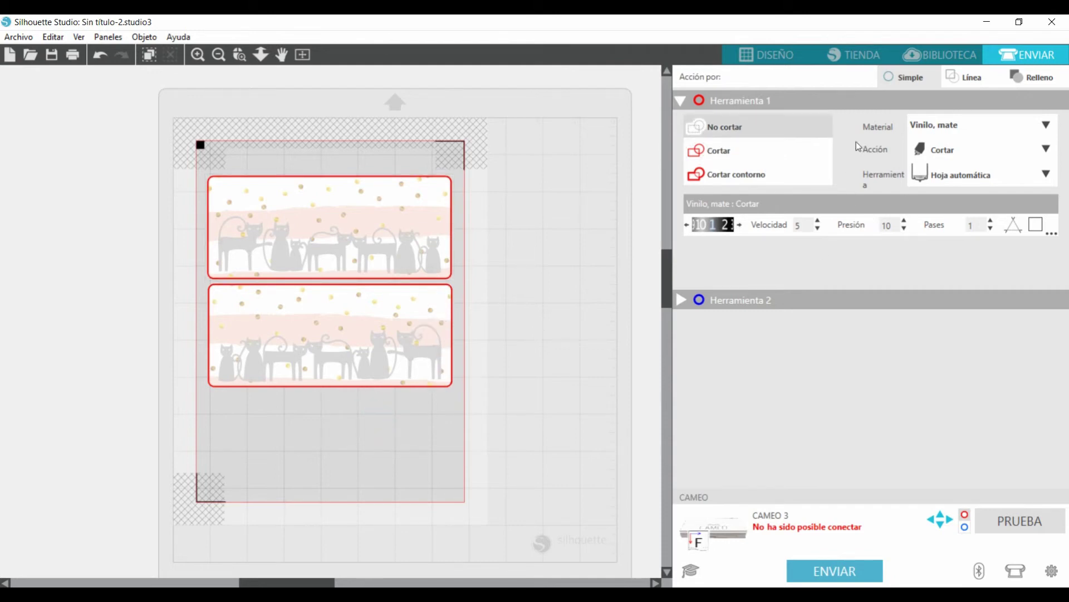
Step: Set the cutting material to Vinilo, imprimible and the tool to Hoja automática
click(996, 125)
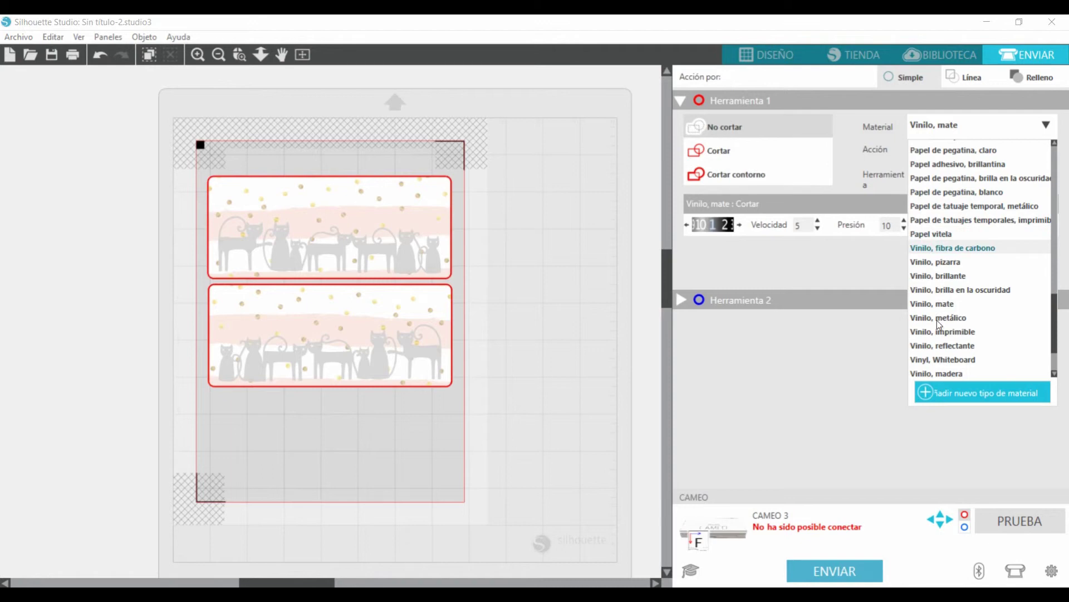
click(930, 332)
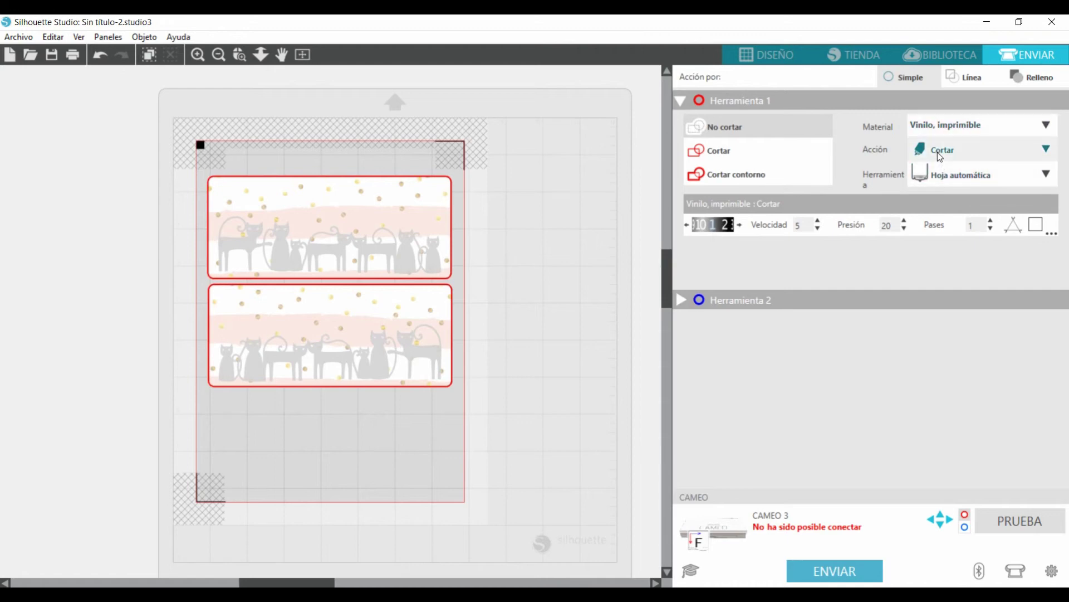
click(951, 179)
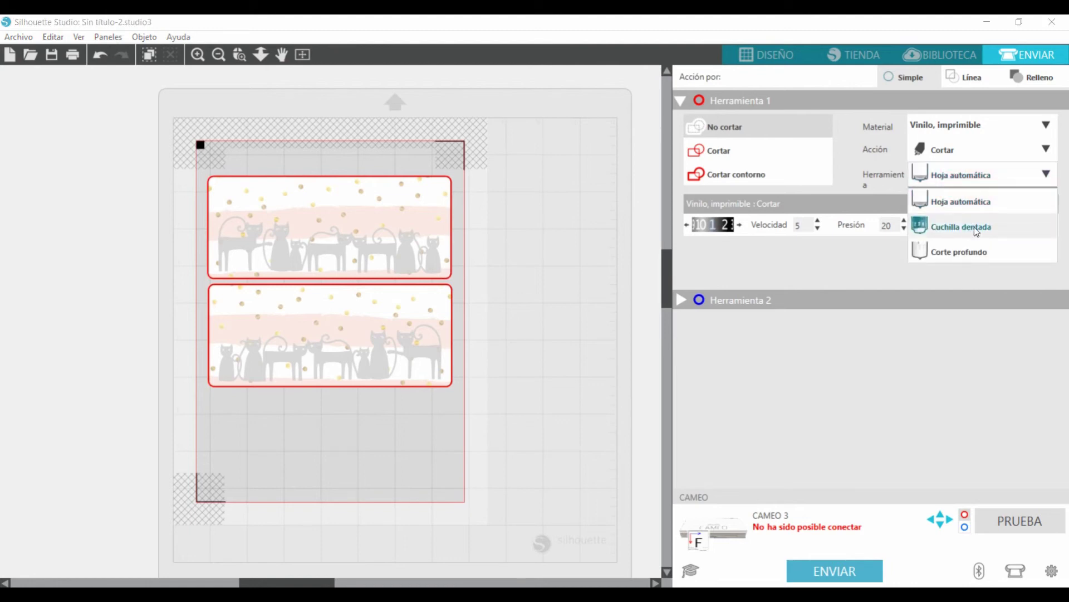
click(945, 203)
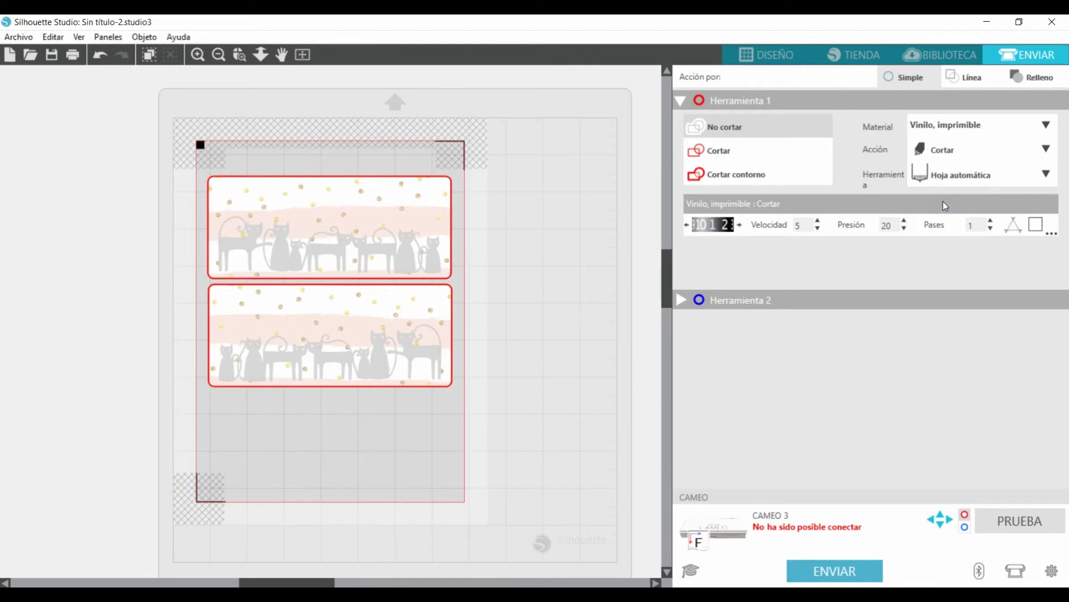